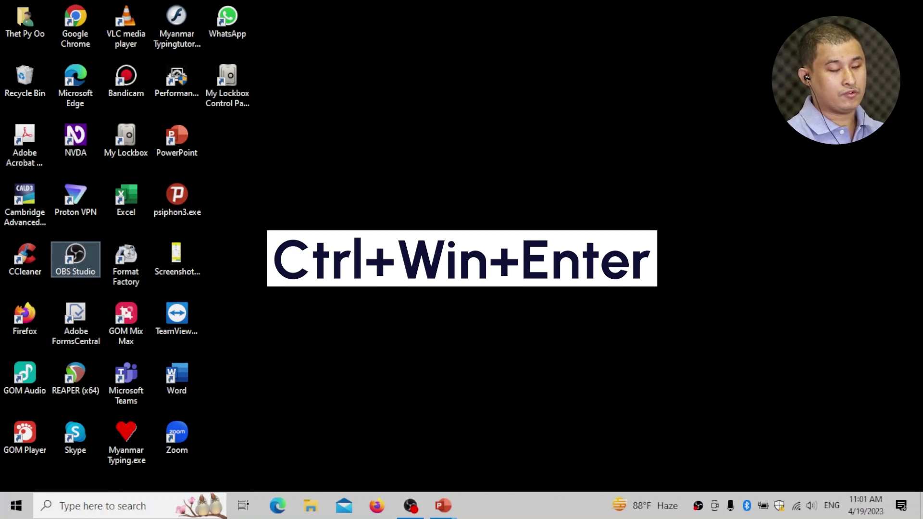
Step: Start Narrator and accept its keyboard changes notice with "Don't show again" enabled
key(ctrl+super+Return)
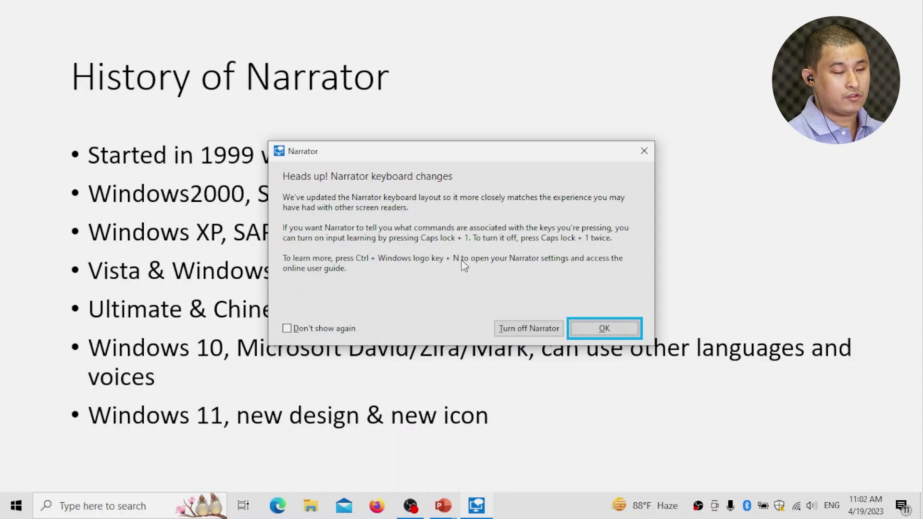
key(Tab)
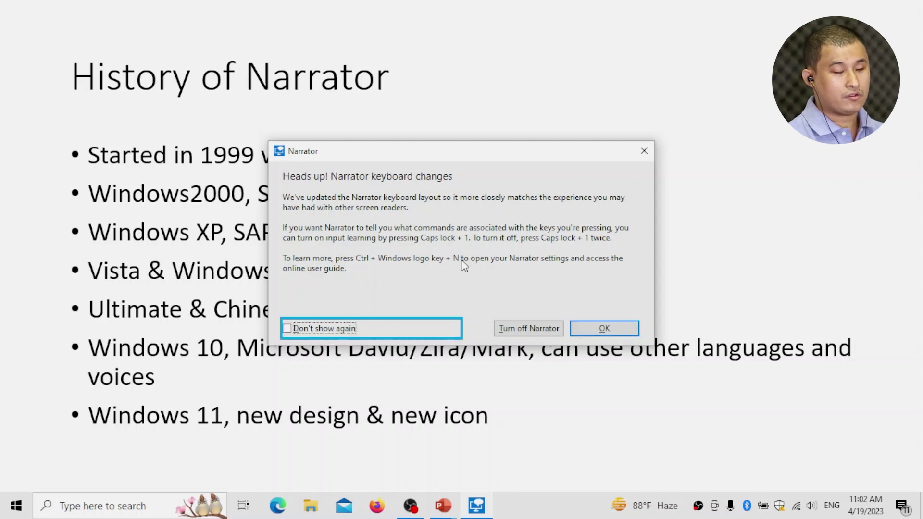
key(shift+Tab)
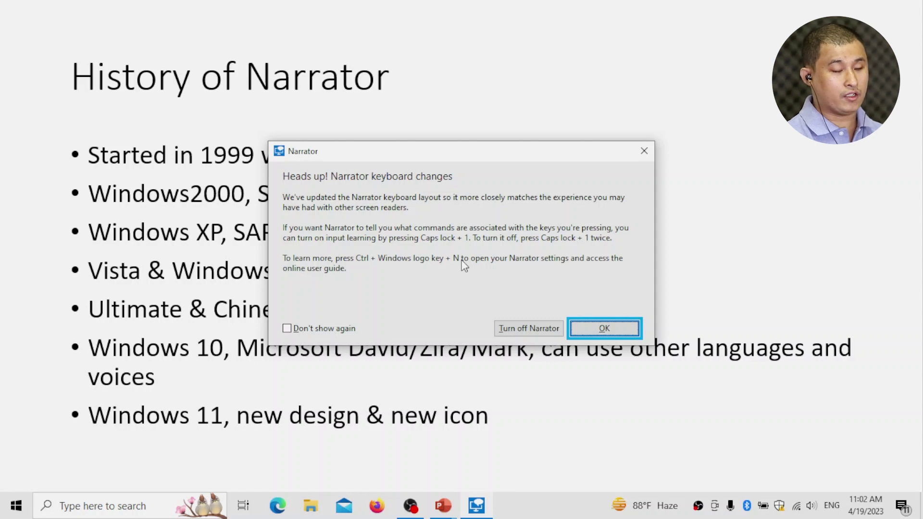
key(Tab)
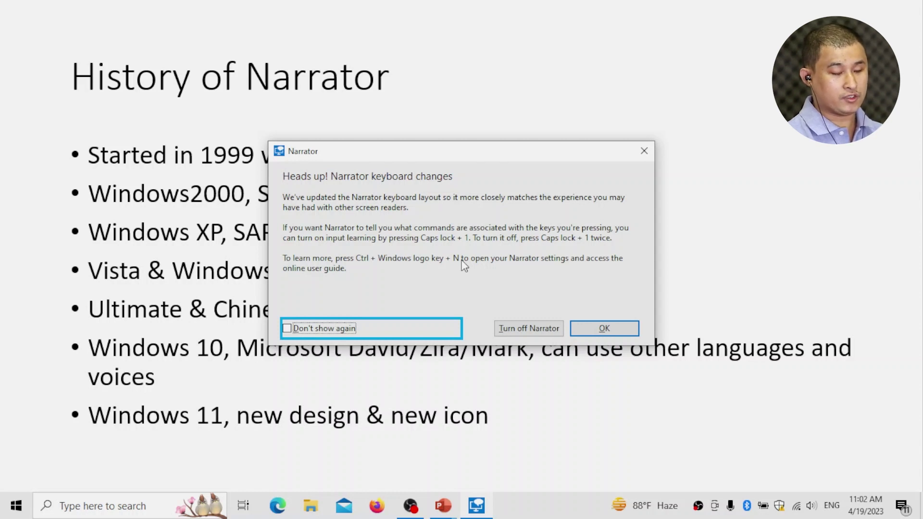
key(Tab)
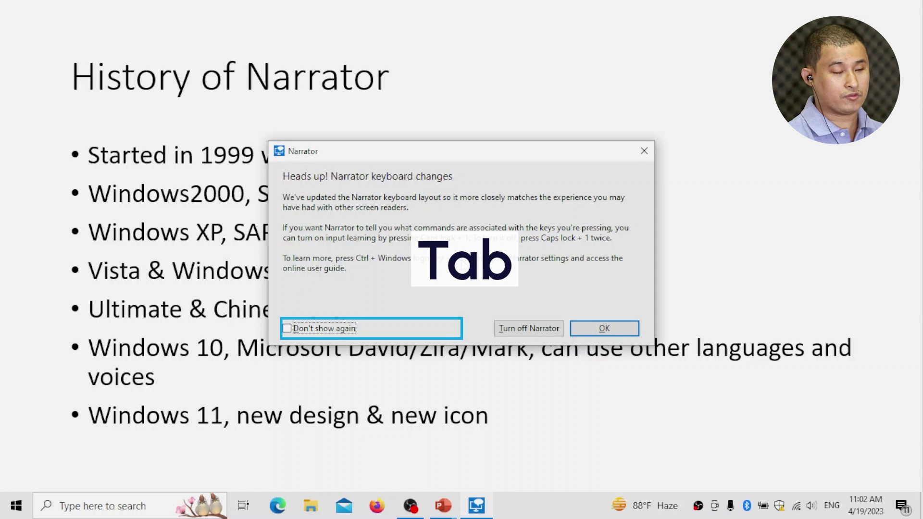
key(Tab)
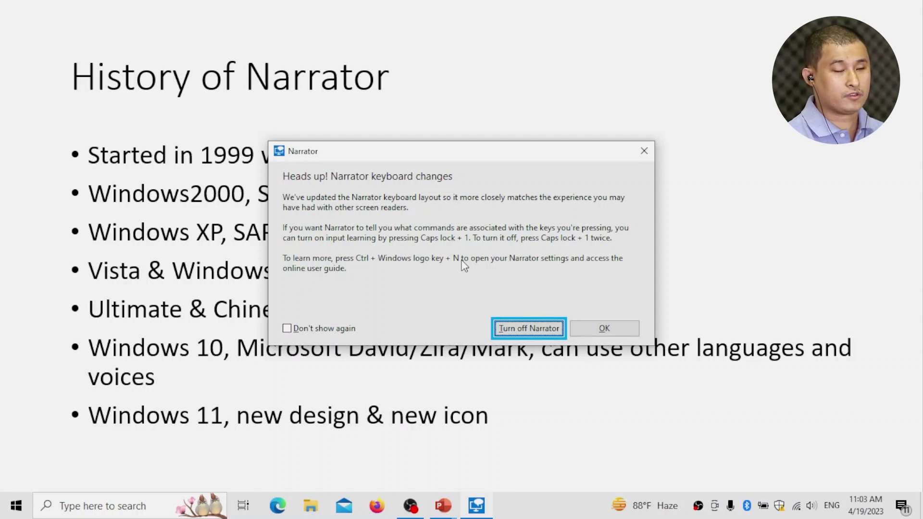
key(Tab)
key(Tab)
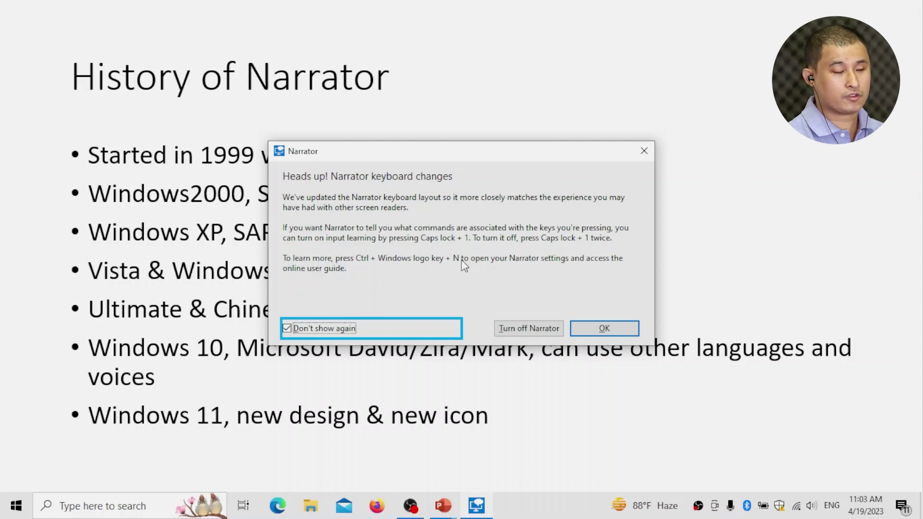
key(Tab)
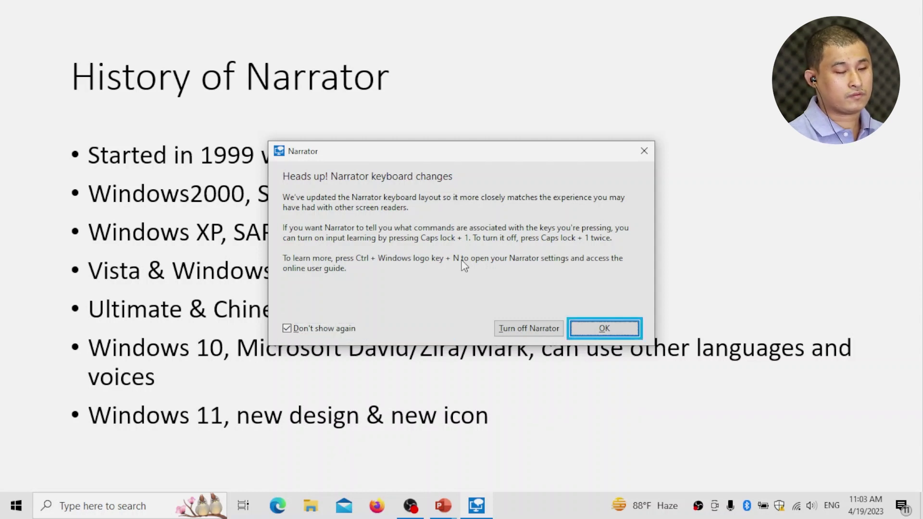
key(Return)
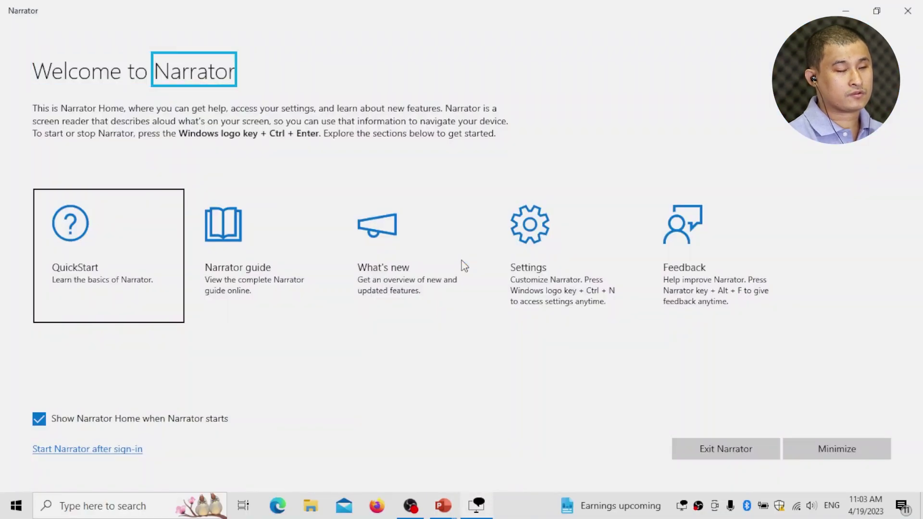
Step: Go through the Narrator Home sections and disable "Show Narrator Home when Narrator starts"
key(ctrl)
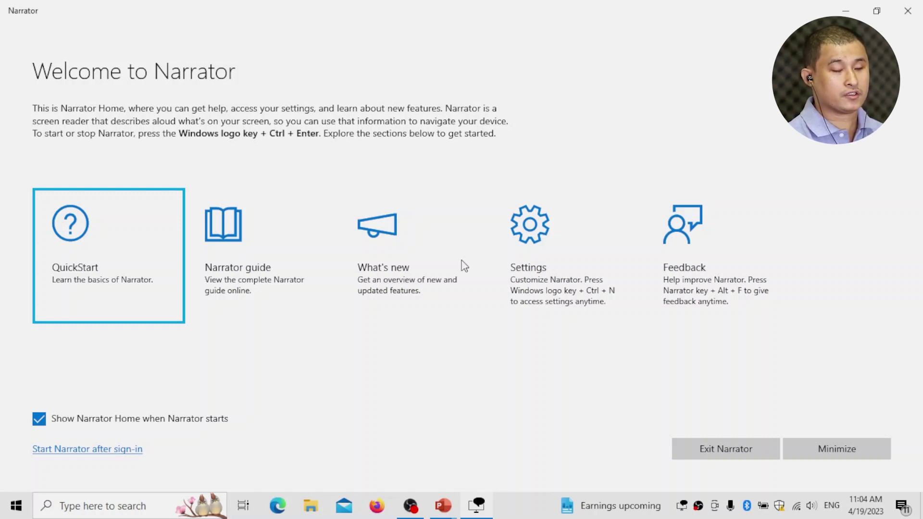
key(Tab)
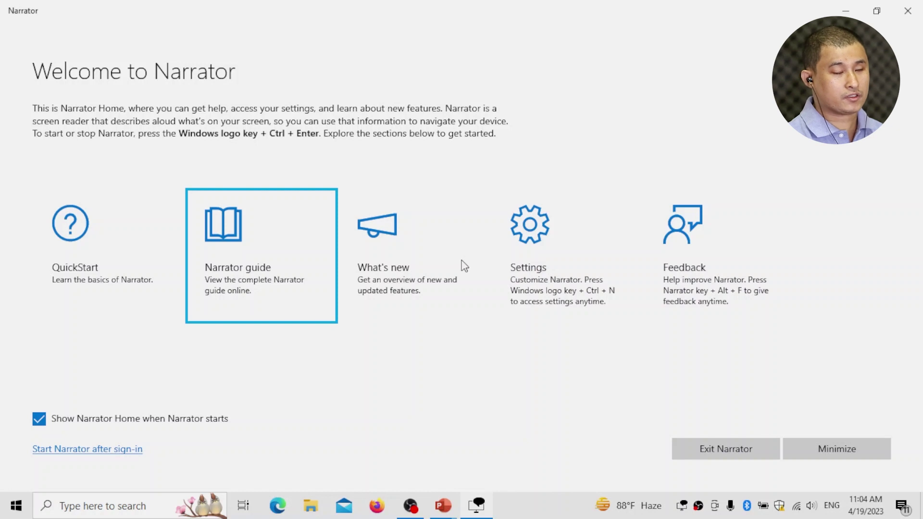
key(Tab)
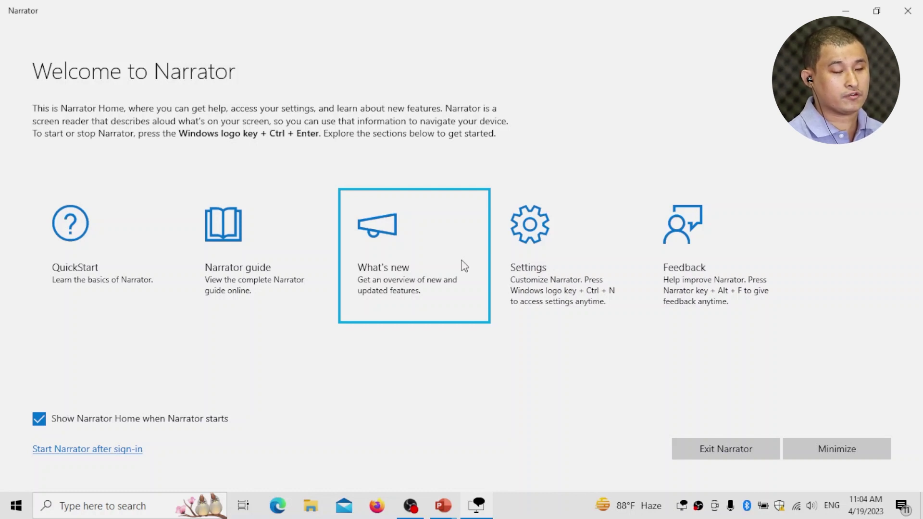
key(Right)
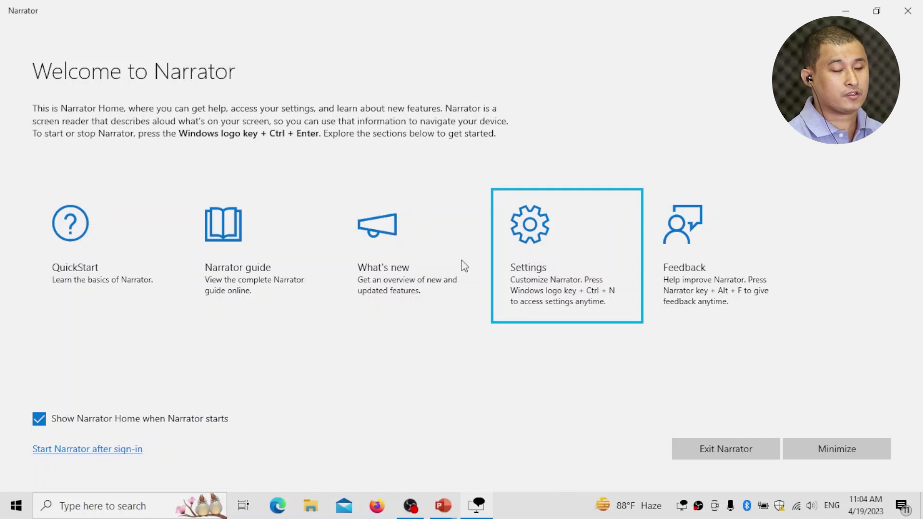
key(Right)
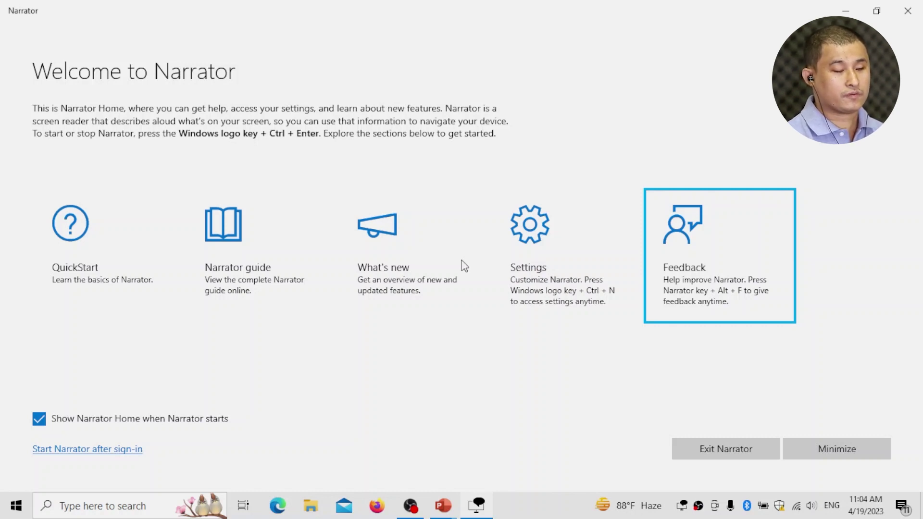
key(Tab)
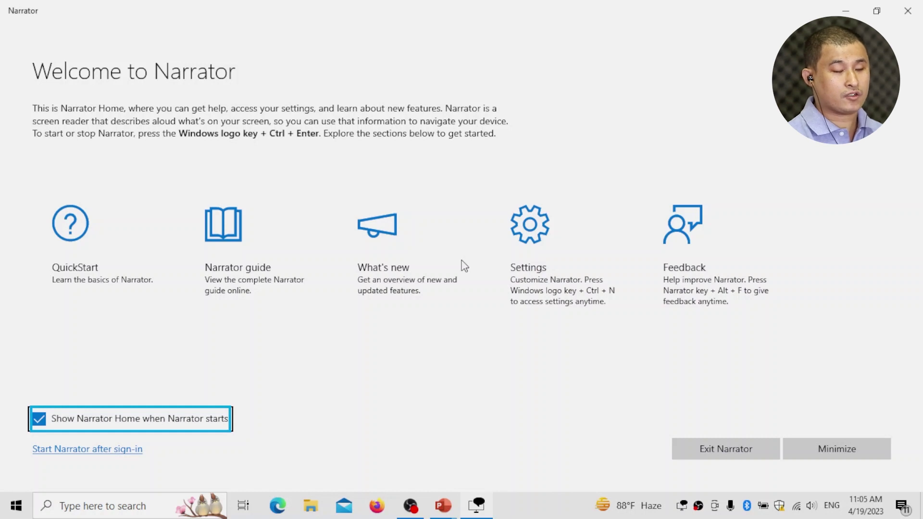
key(Tab)
key(shift+Tab)
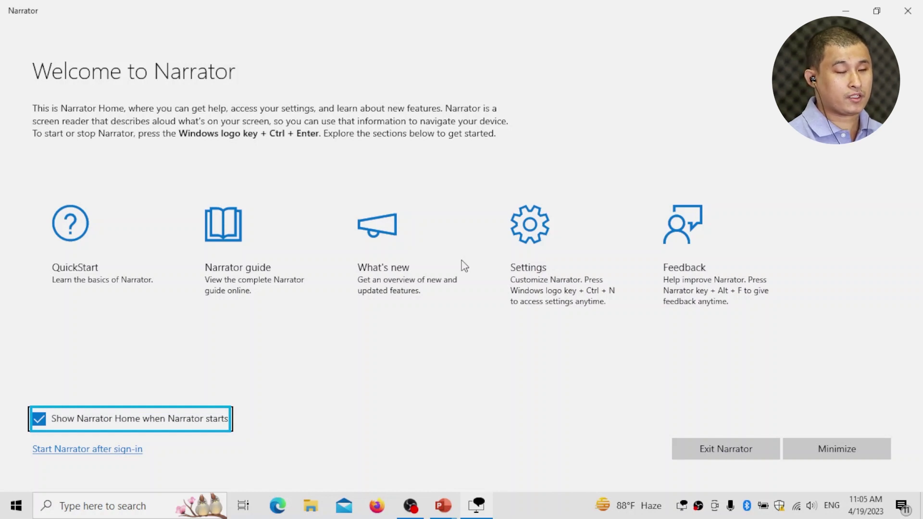
key(space)
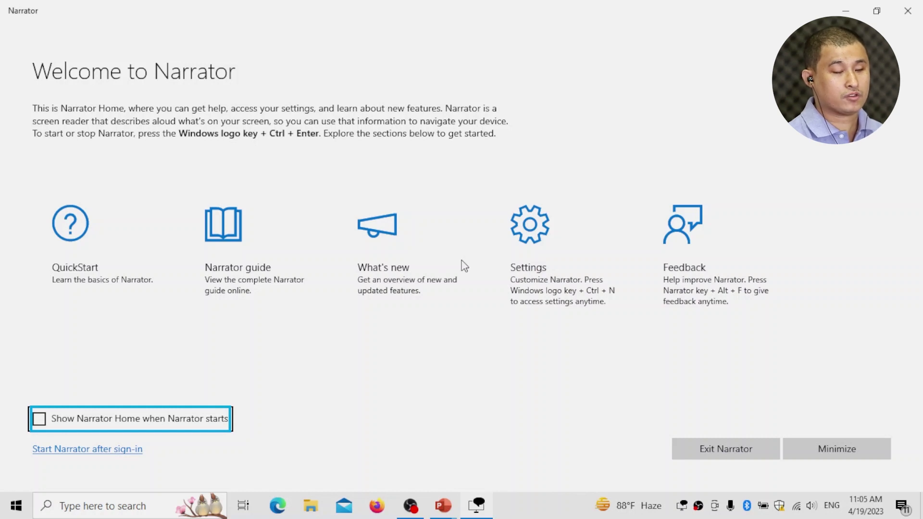
Step: Call up the prompt to turn off Narrator, cancel it, and minimize Narrator Home
key(Tab)
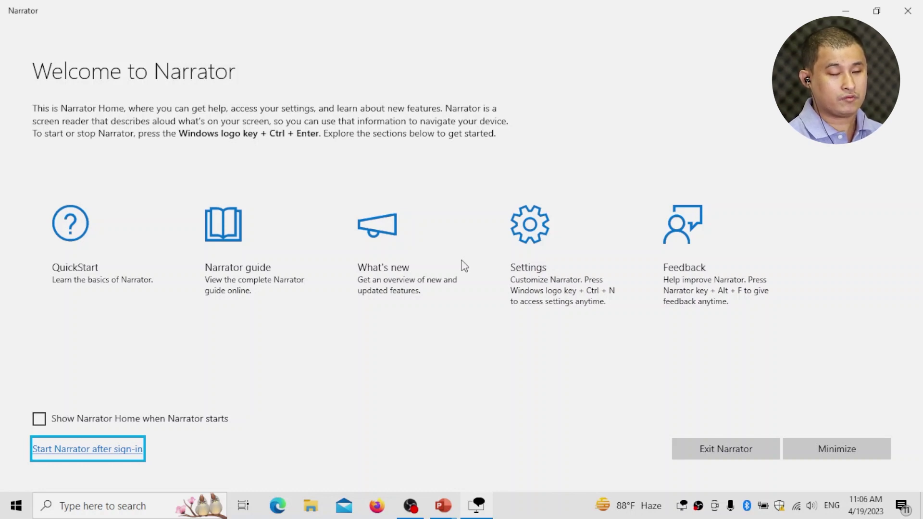
key(shift+Tab)
key(Tab)
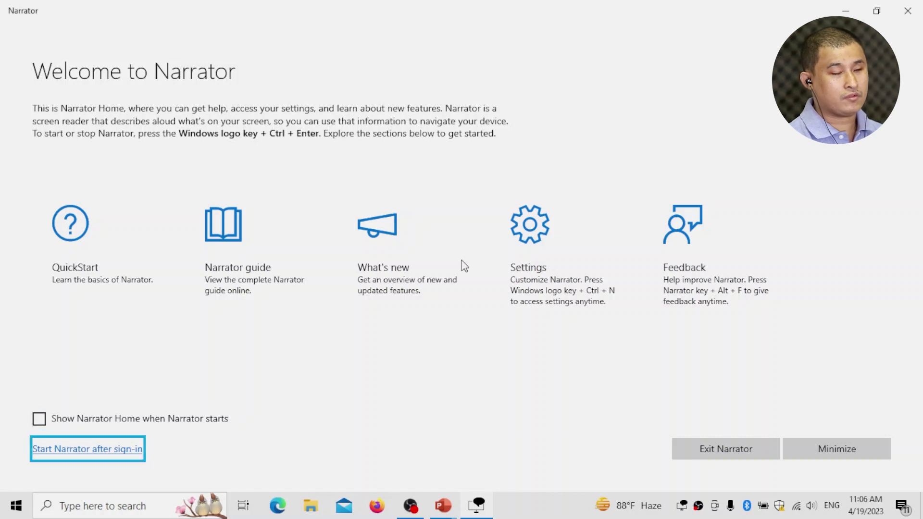
key(Tab)
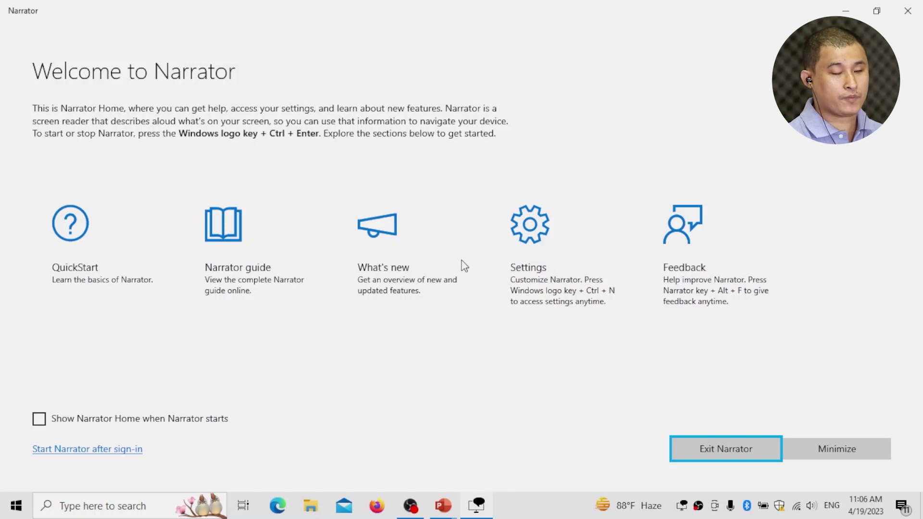
key(Tab)
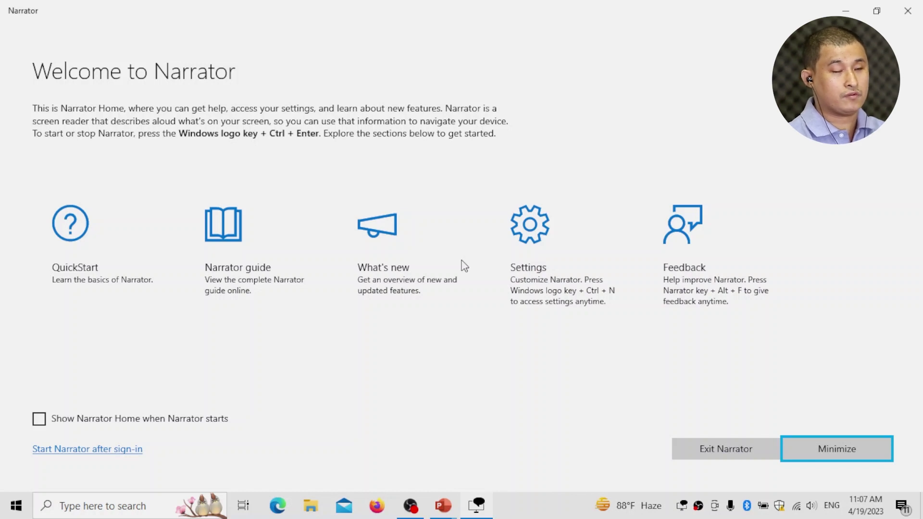
key(super+ctrl+Return)
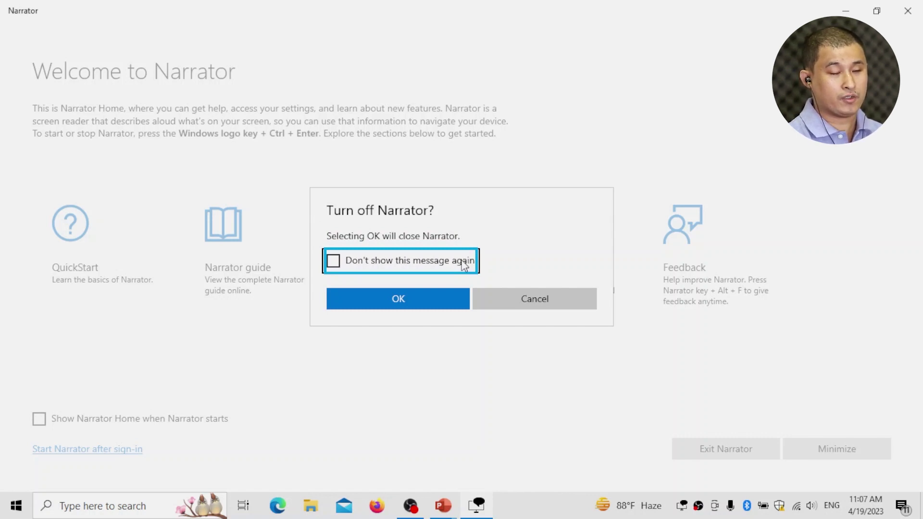
key(Escape)
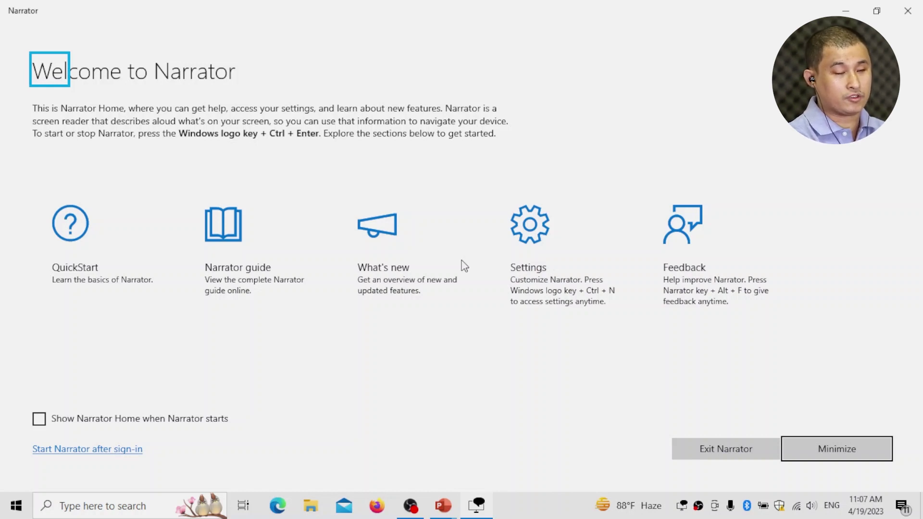
key(Return)
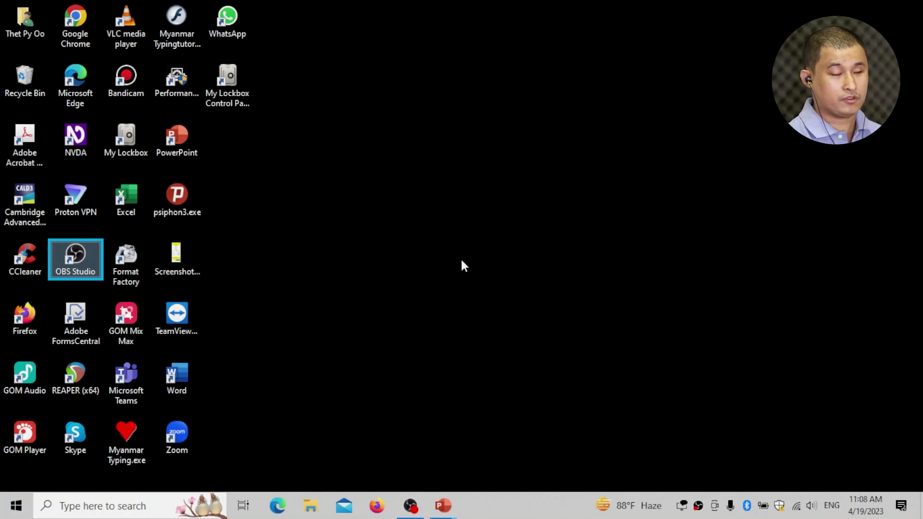
Step: Cycle through the open PowerPoint and OBS windows in the task switcher, returning to the PowerPoint slide show
key(alt+Tab)
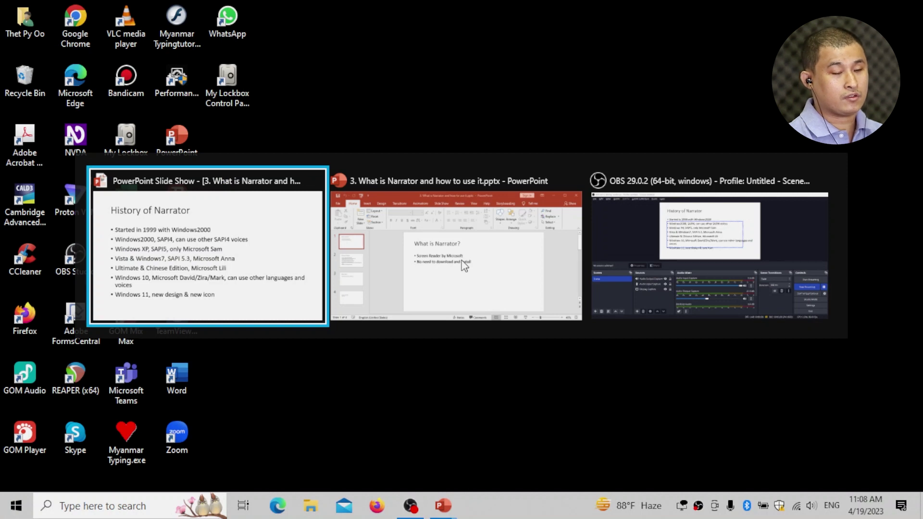
key(alt+Tab)
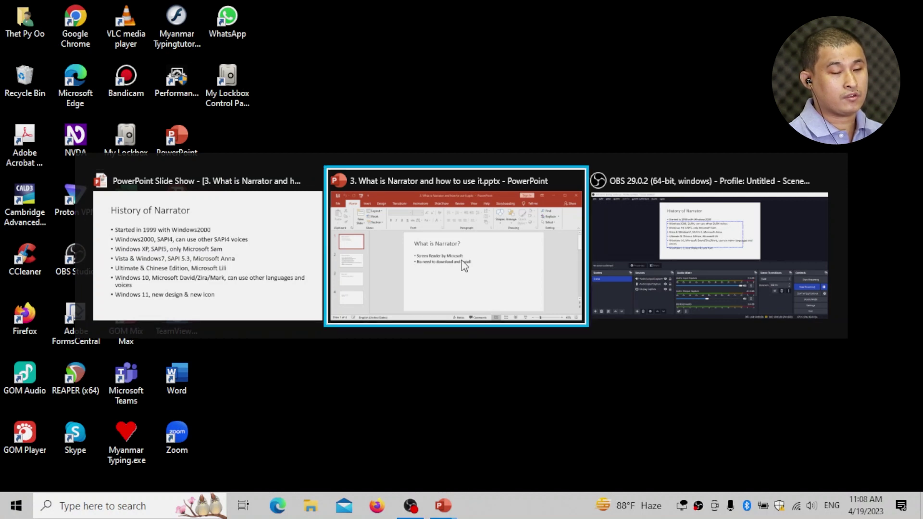
key(alt+Tab)
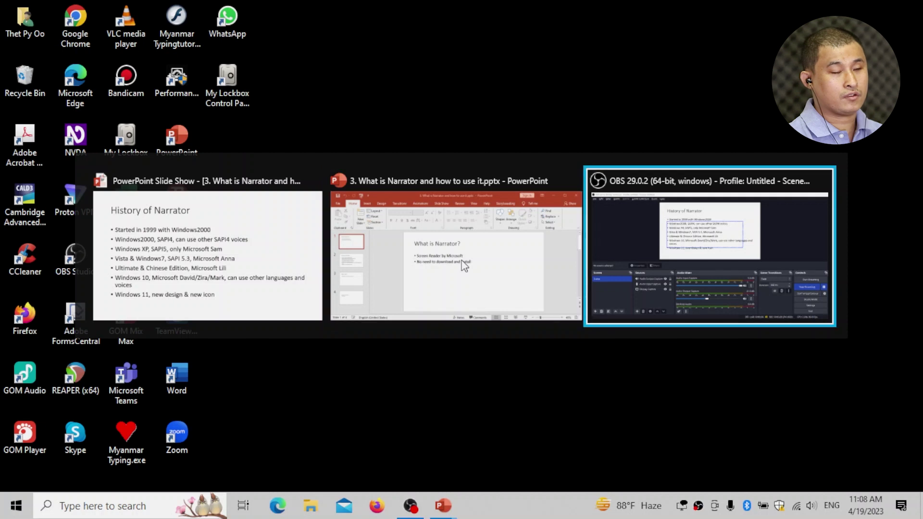
key(alt+Tab)
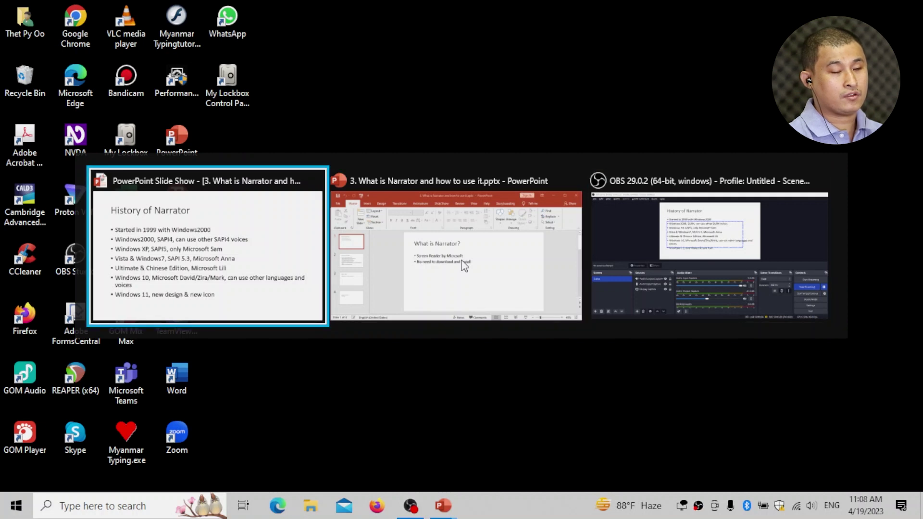
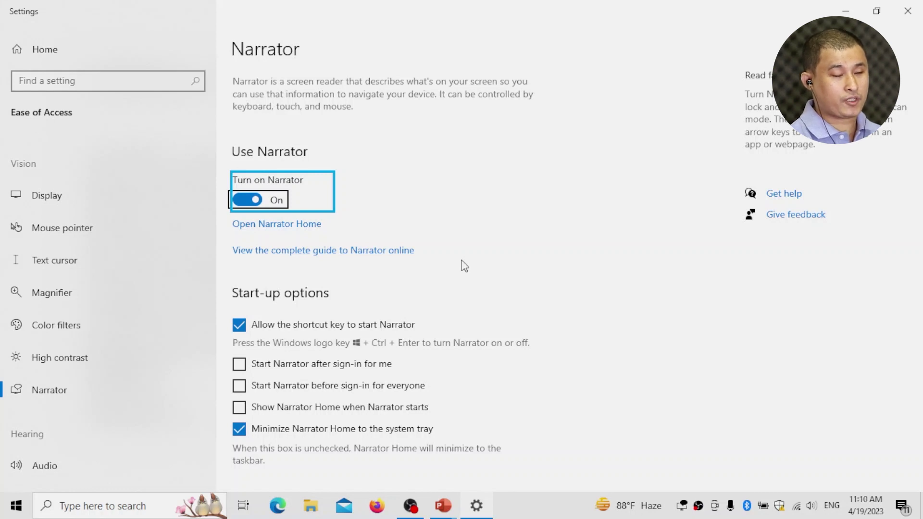
Step: Go through the Use Narrator and start-up options, and disable "Minimize Narrator Home to the system tray"
key(Tab)
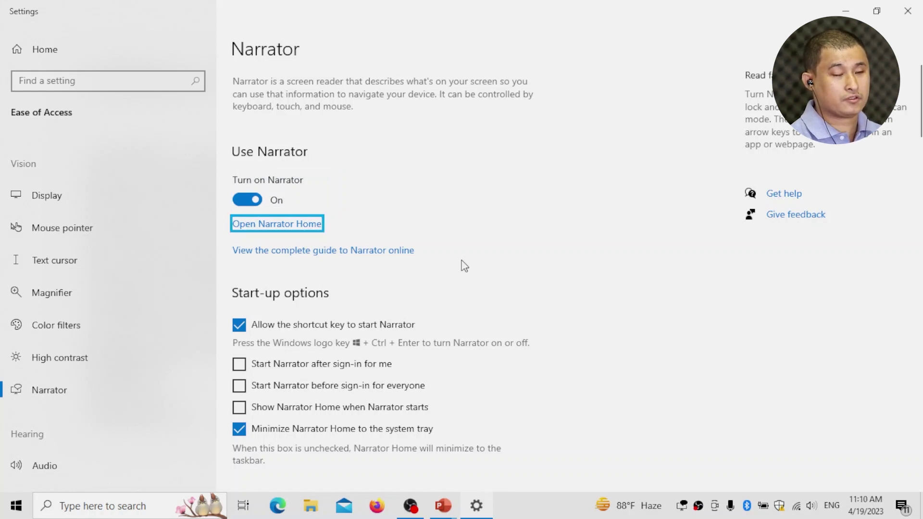
key(shift+Tab)
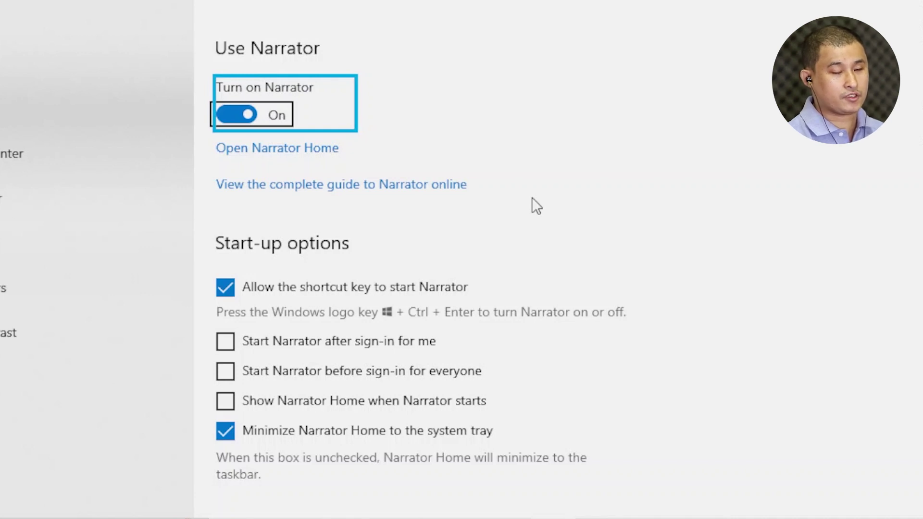
key(Tab)
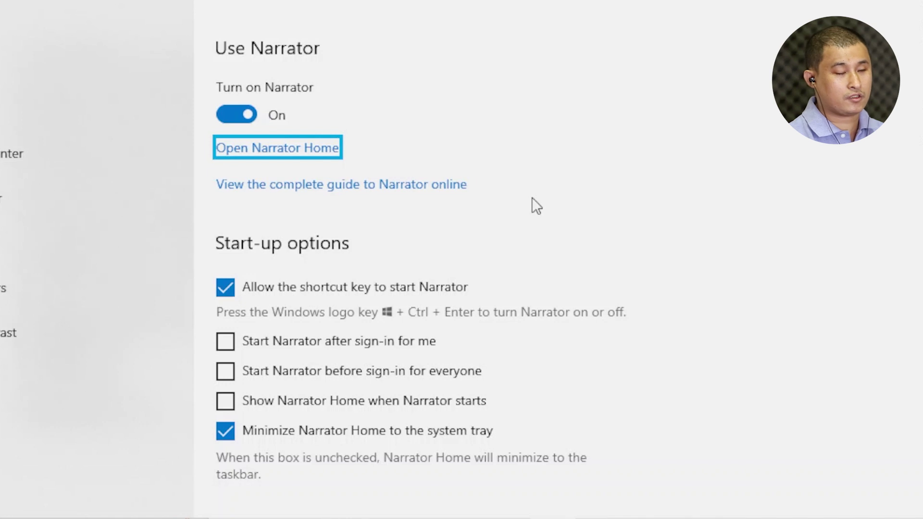
key(Tab)
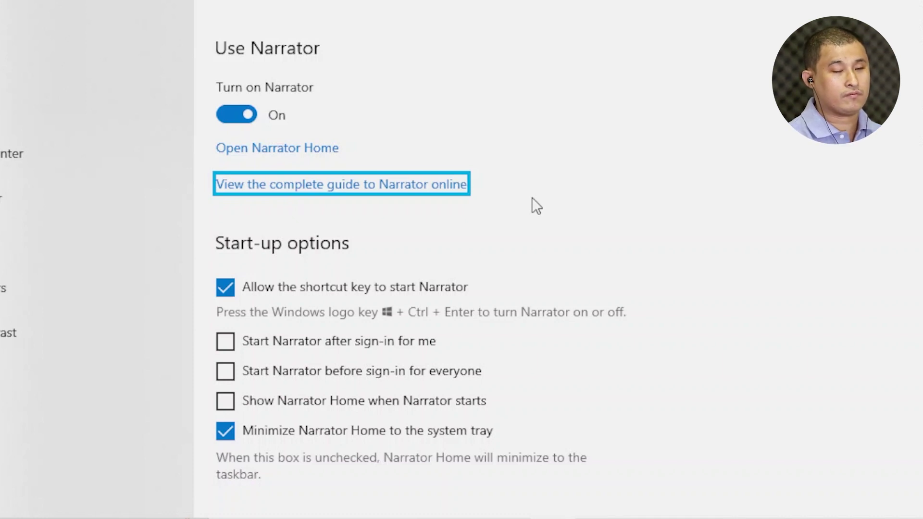
key(Tab)
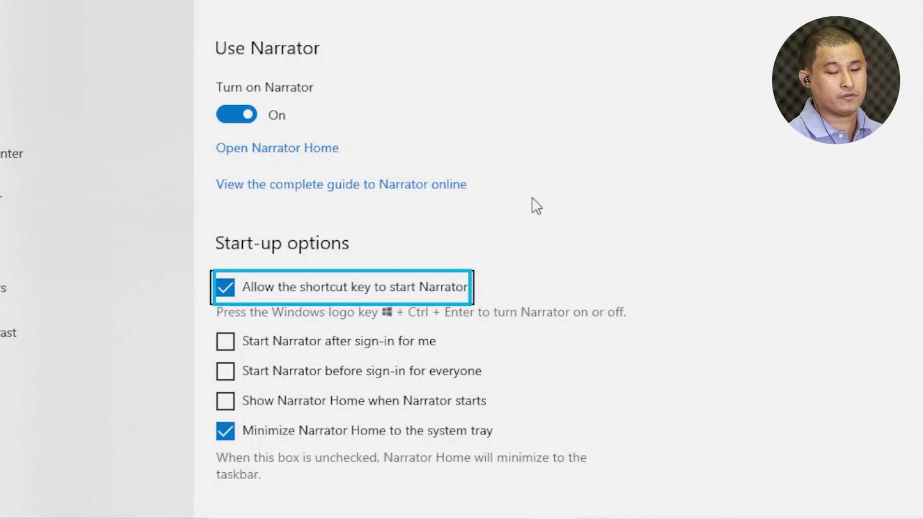
key(Tab)
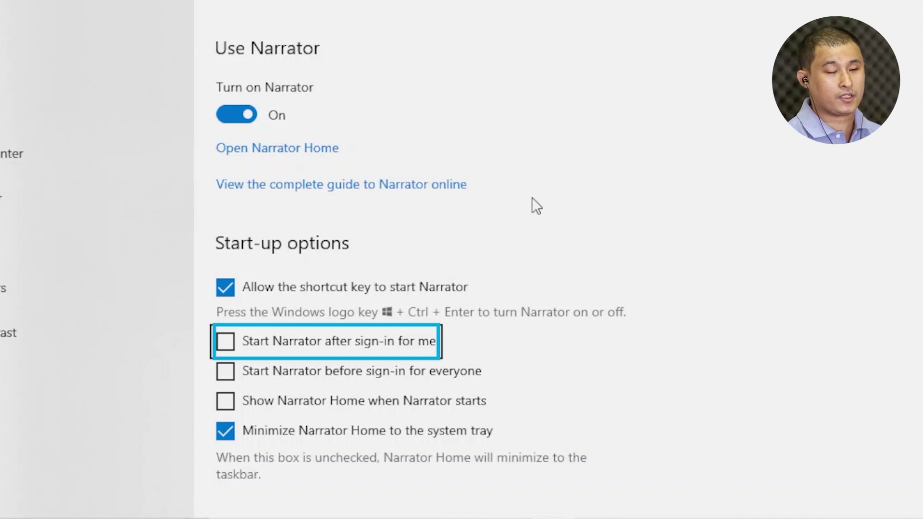
key(Tab)
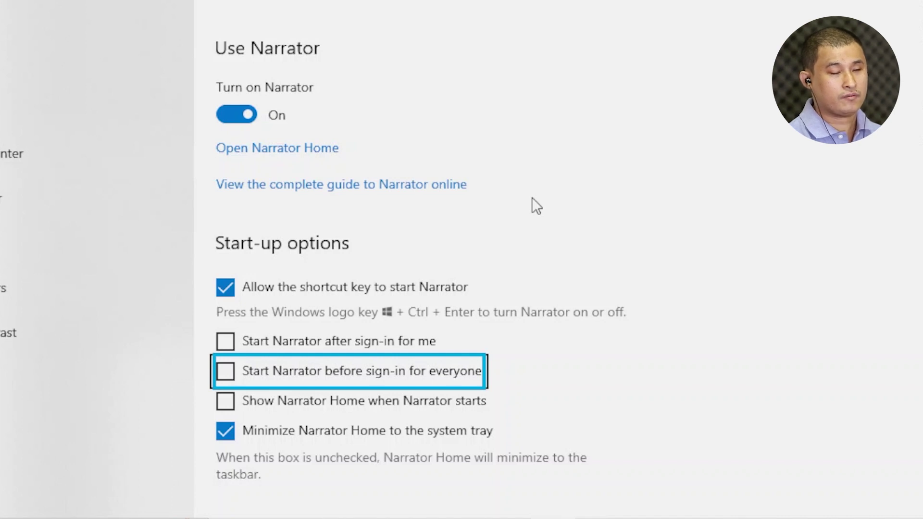
key(Tab)
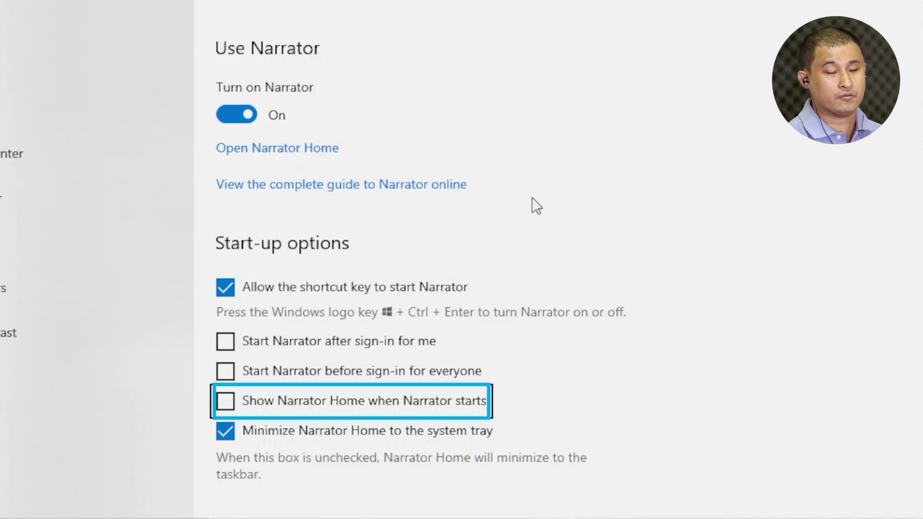
key(Tab)
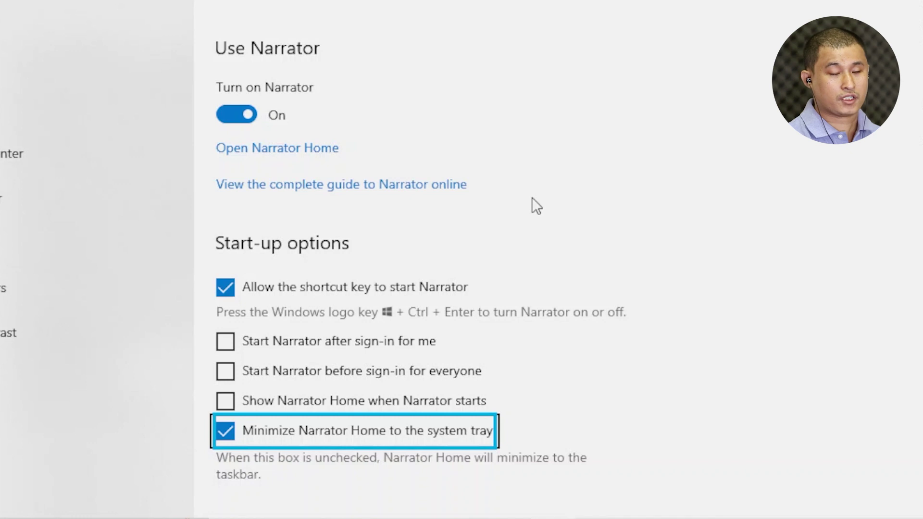
key(space)
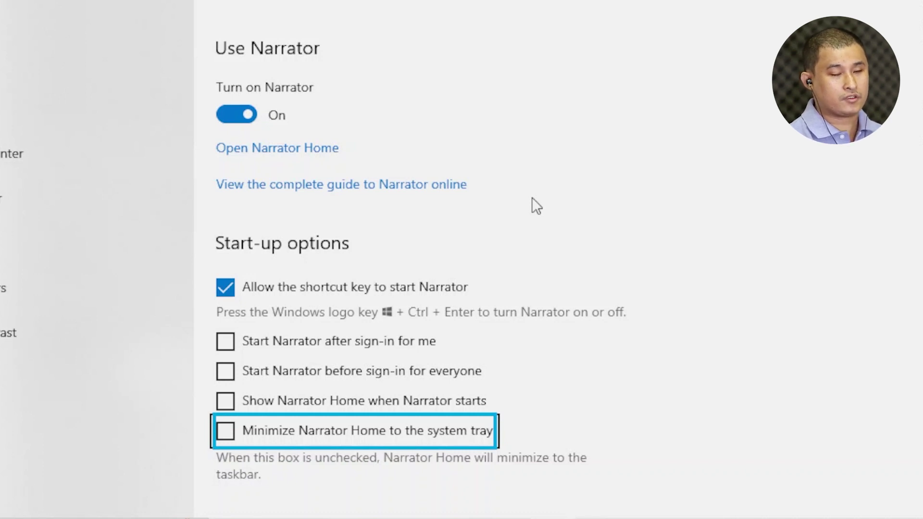
Step: Try the Microsoft Zira and Microsoft Mark voices for Narrator, and switch back to Microsoft David
key(Tab)
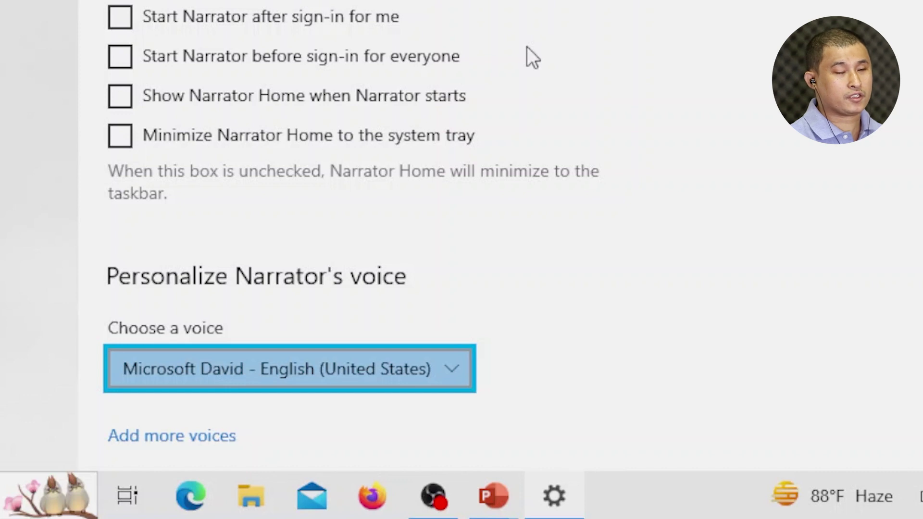
key(Down)
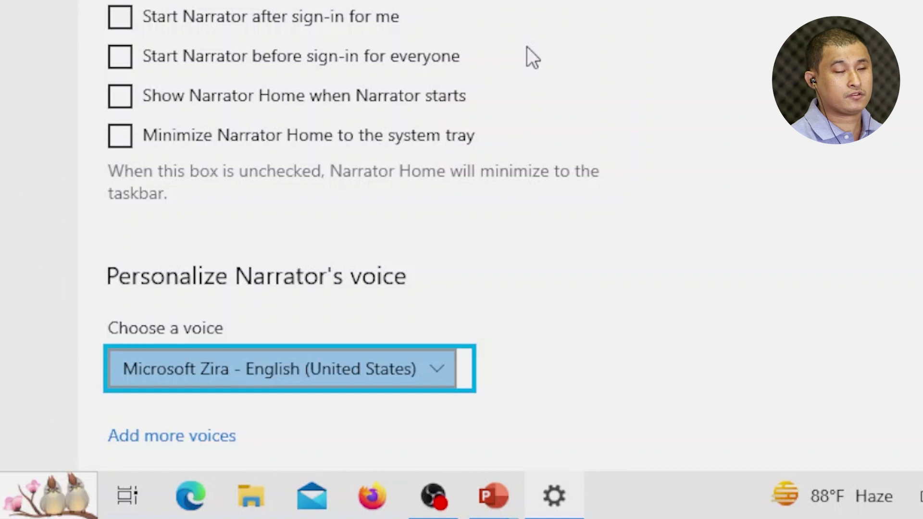
key(Down)
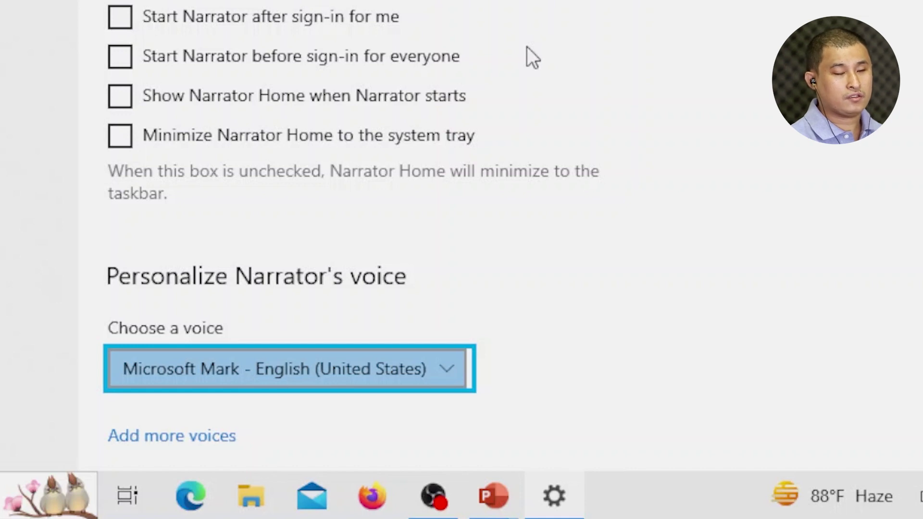
key(Up)
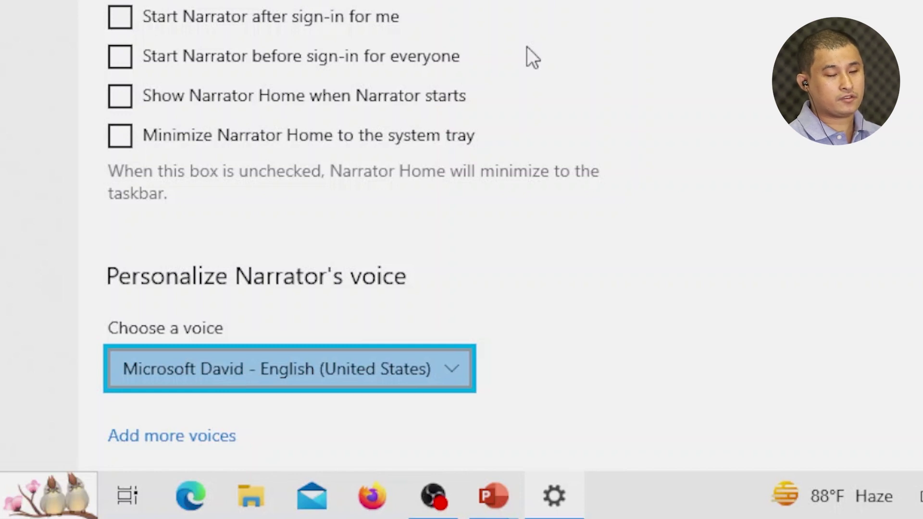
Step: Go to the speech settings for adding more voices and open the list of voice packages under Manage voices
key(Tab)
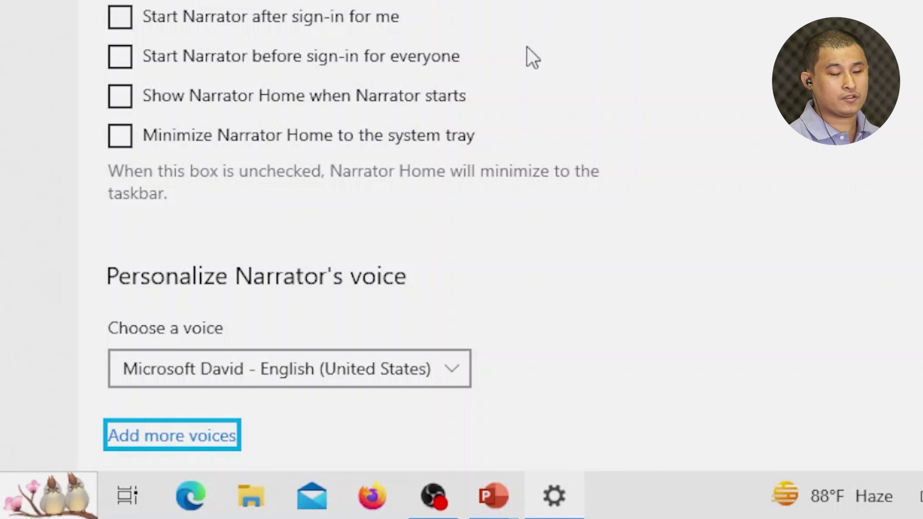
key(Return)
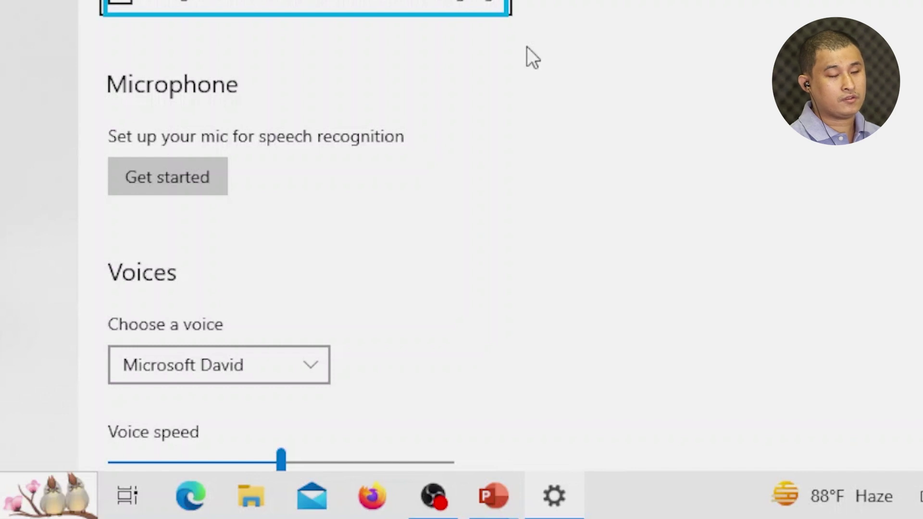
key(Tab)
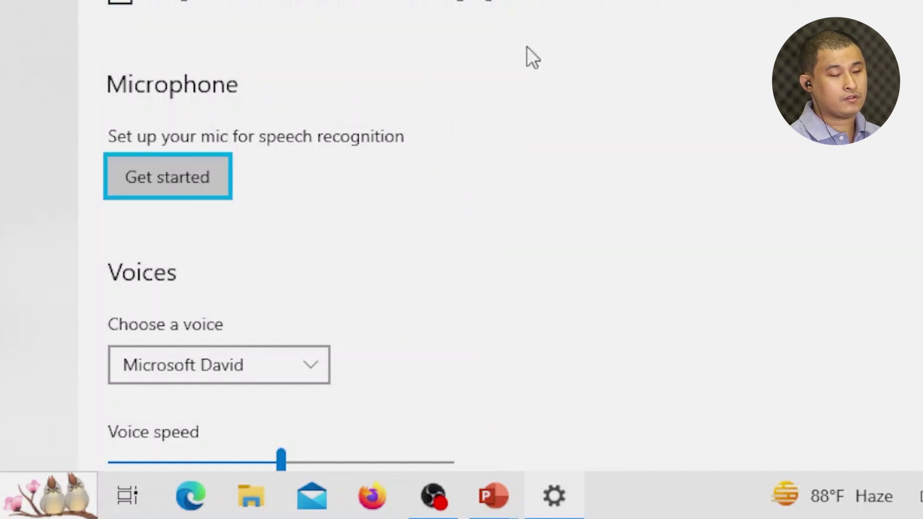
key(Tab)
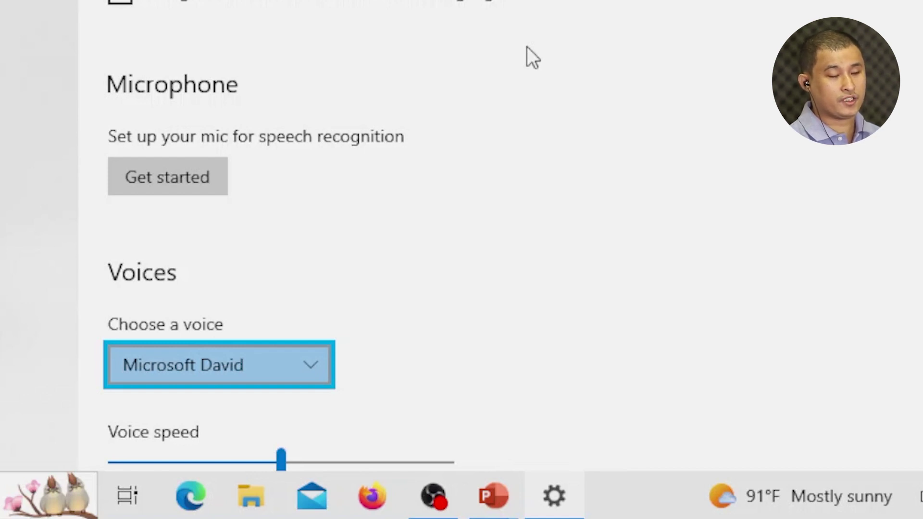
key(Tab)
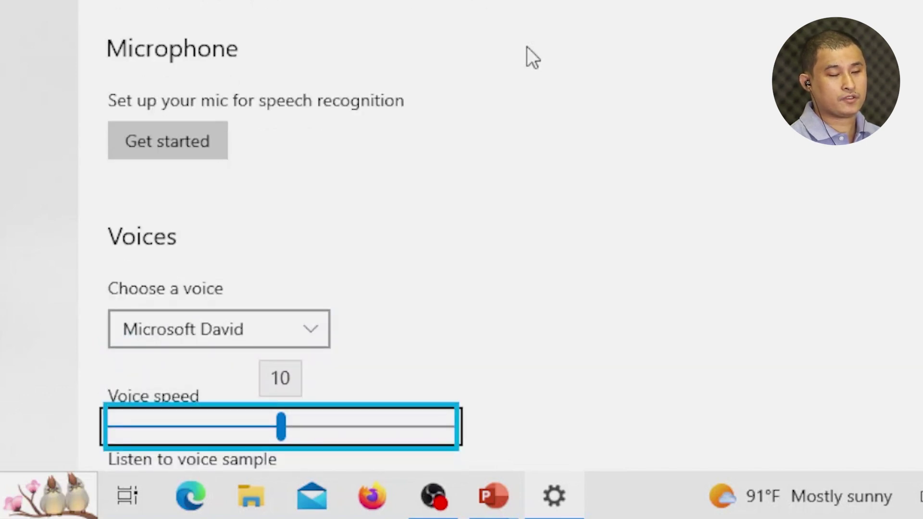
key(Tab)
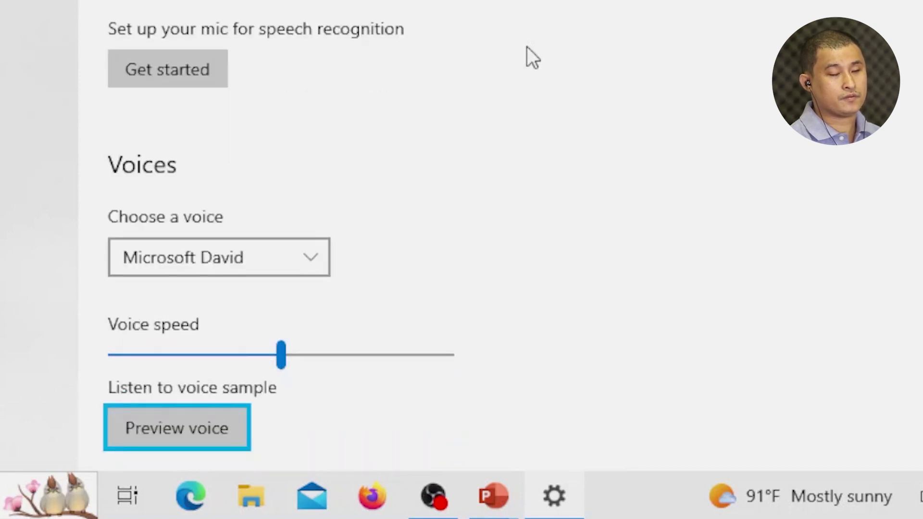
key(Tab)
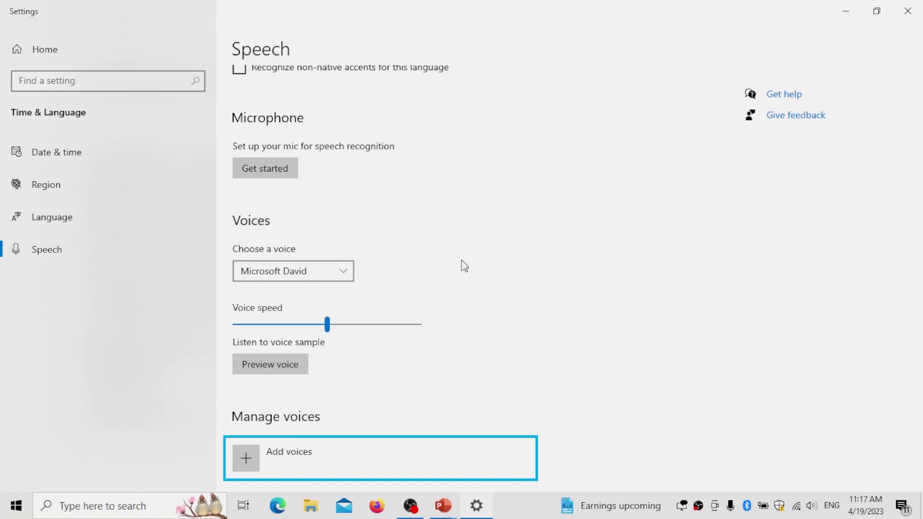
key(Return)
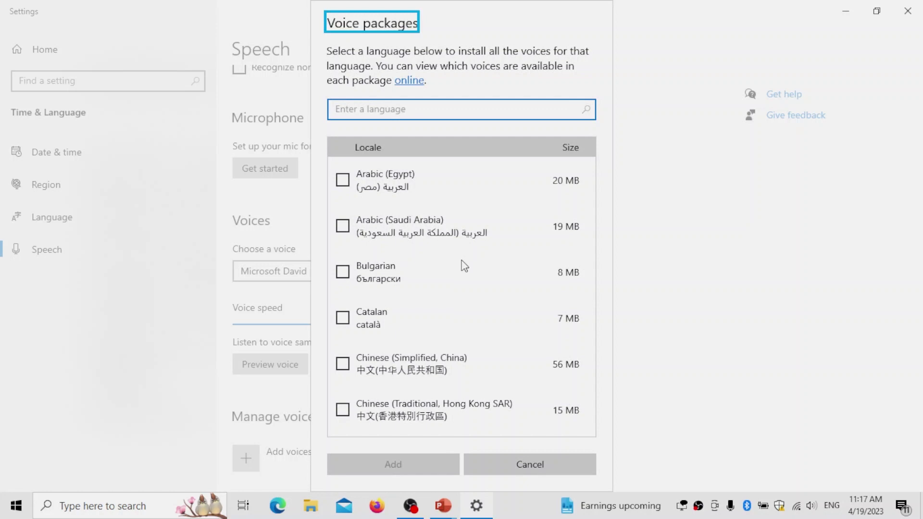
Step: Examine the available voice package languages from Arabic (Egypt) to Polish, and return to the "online" link above the list
key(Tab)
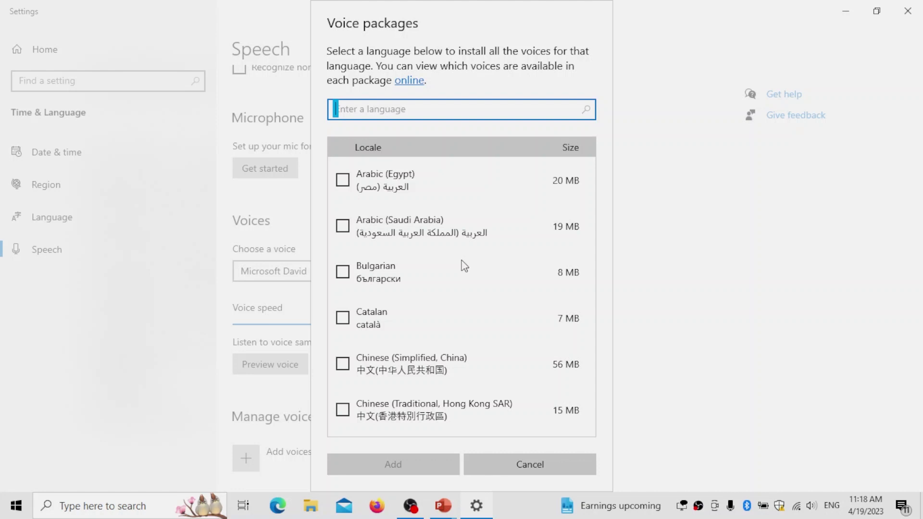
key(Tab)
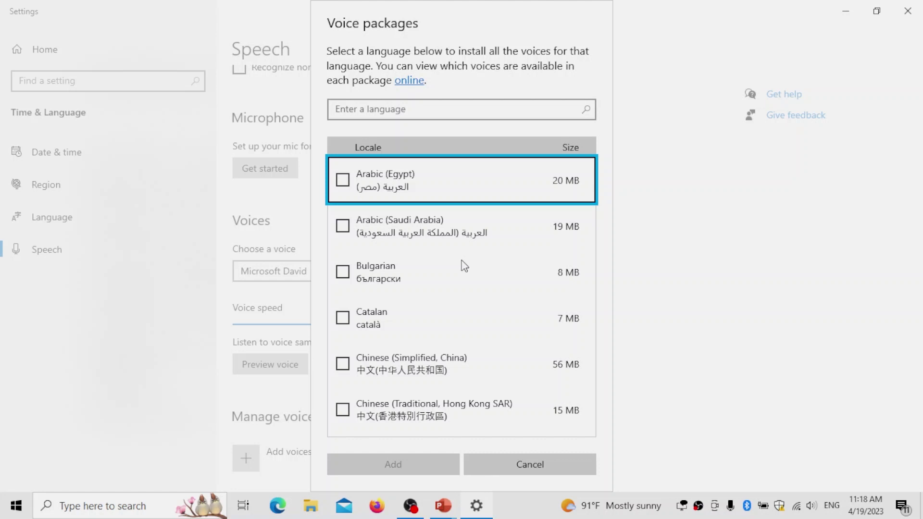
key(Down)
key(Down)
key(Down)
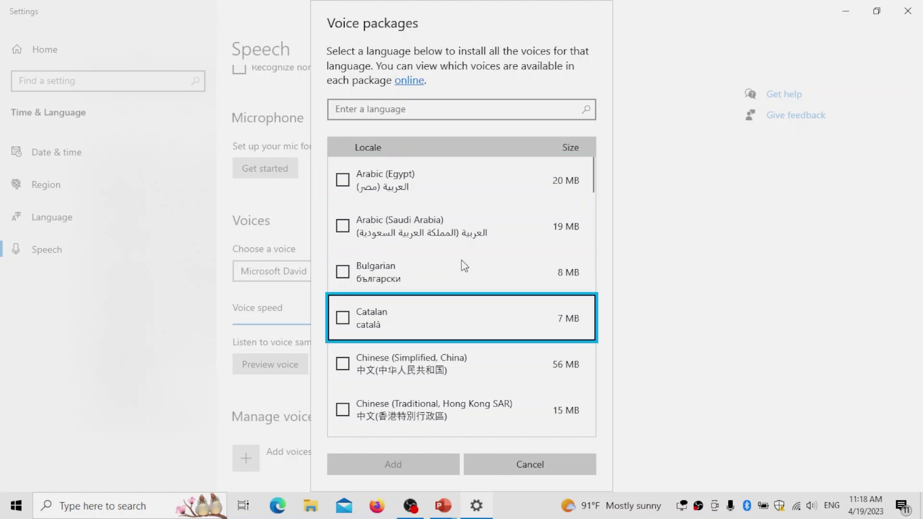
key(Down)
key(Down)
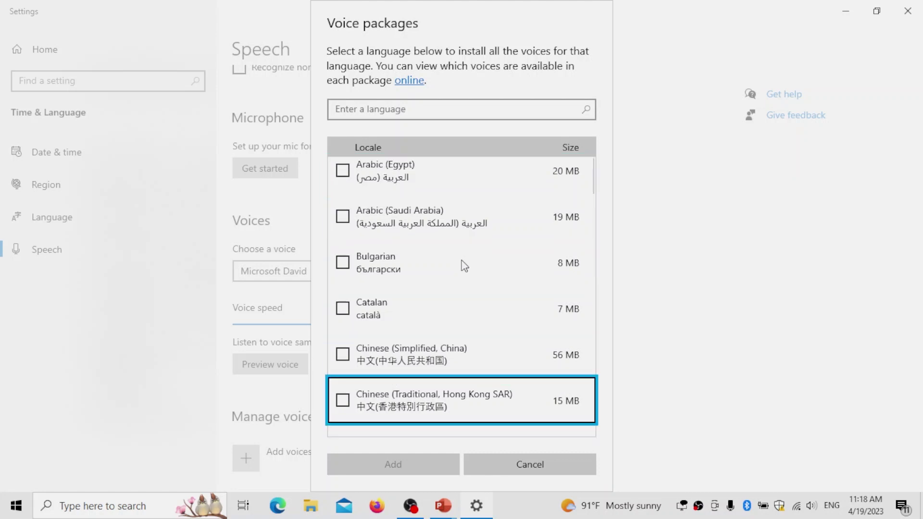
key(Down)
key(Down)
key(Down)
key(Down)
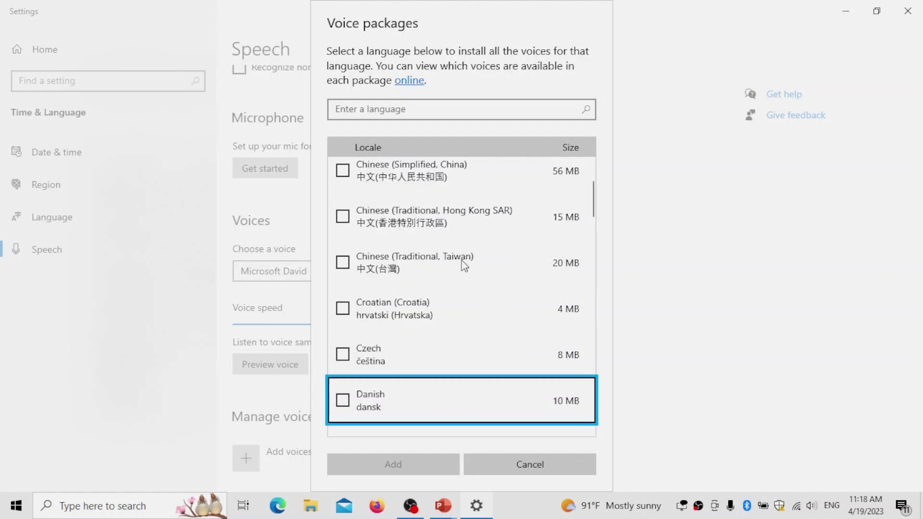
key(Down)
key(Down)
key(Down)
key(Down)
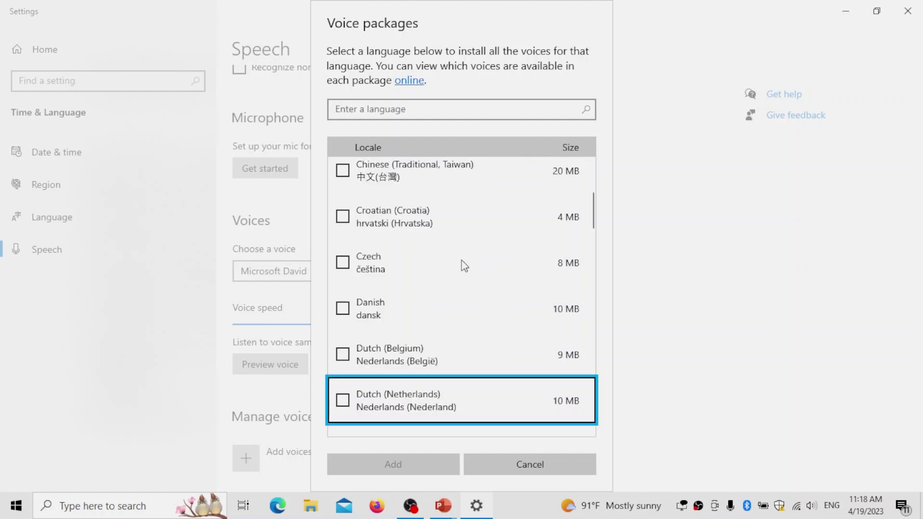
key(Down)
key(Down)
key(Down)
key(Down)
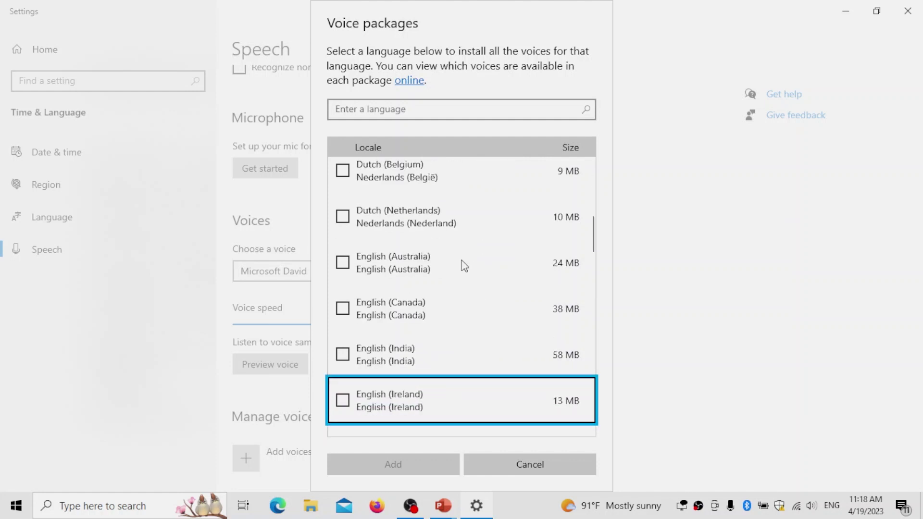
key(Down)
key(Down)
key(Down)
key(Down)
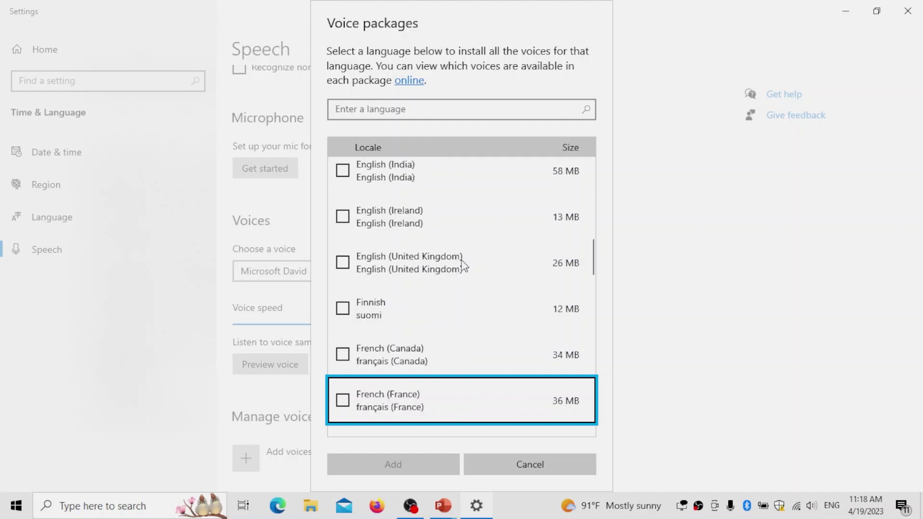
key(Down)
key(Down)
key(Down)
key(Down)
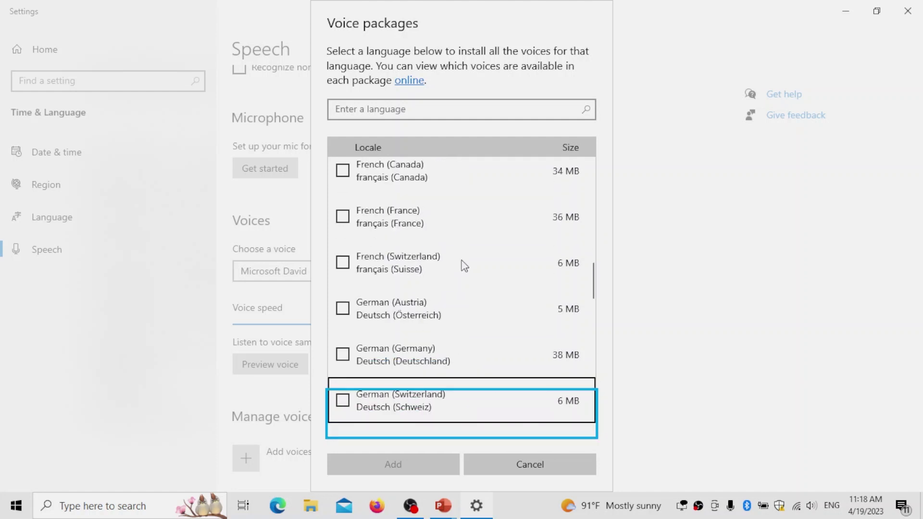
key(Down)
key(Down)
key(Down)
key(Down)
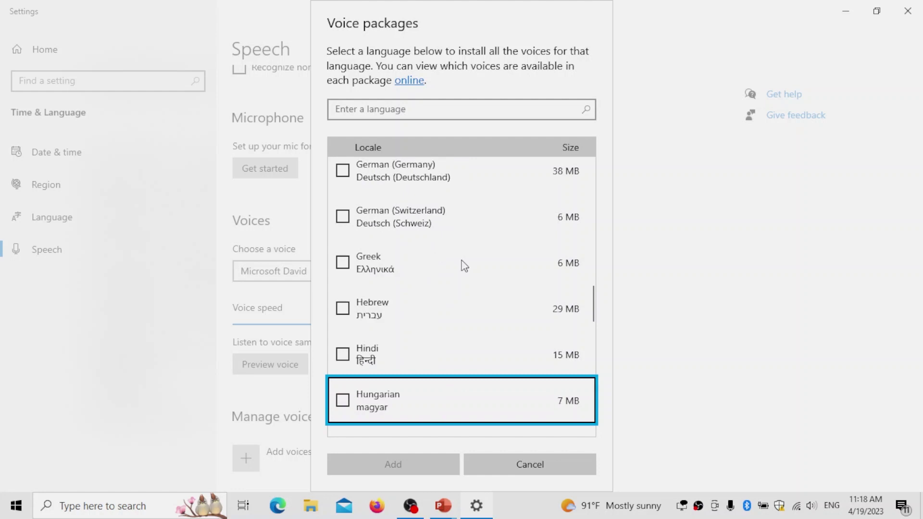
key(Down)
key(Down)
key(Down)
key(Down)
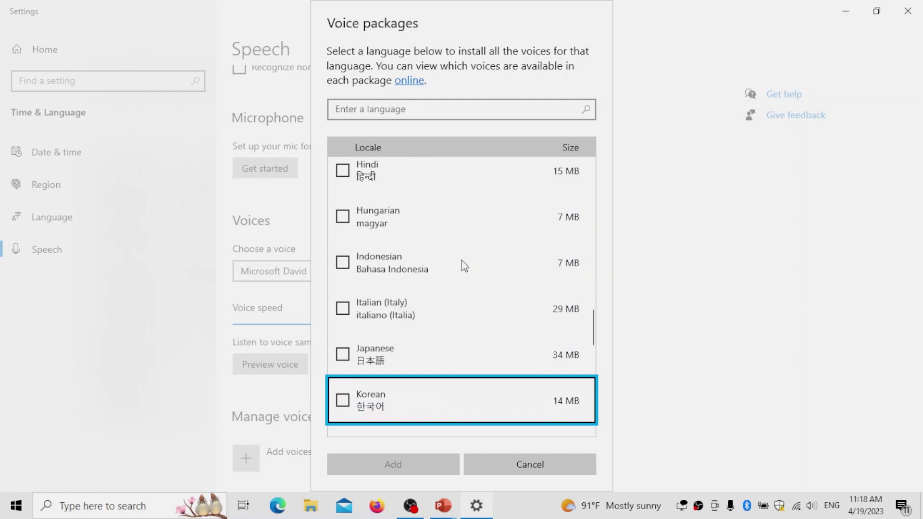
key(Down)
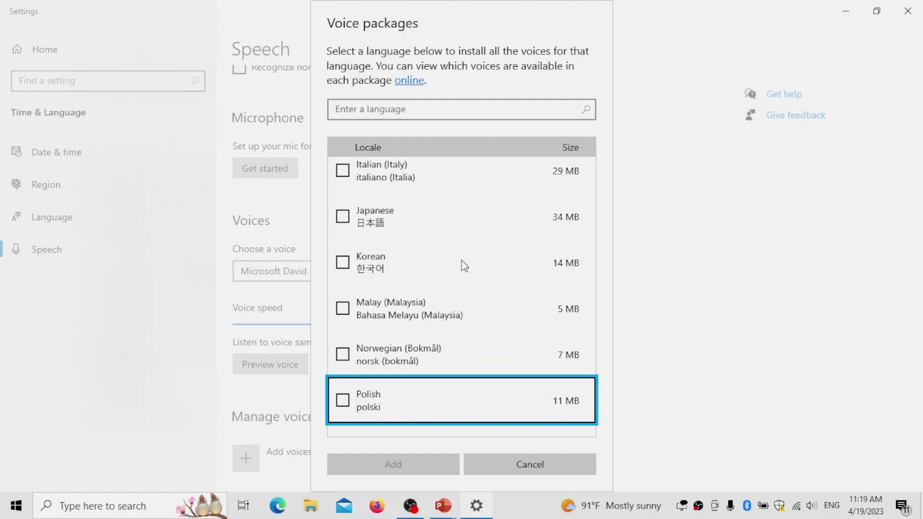
key(shift+Tab)
key(shift+Tab)
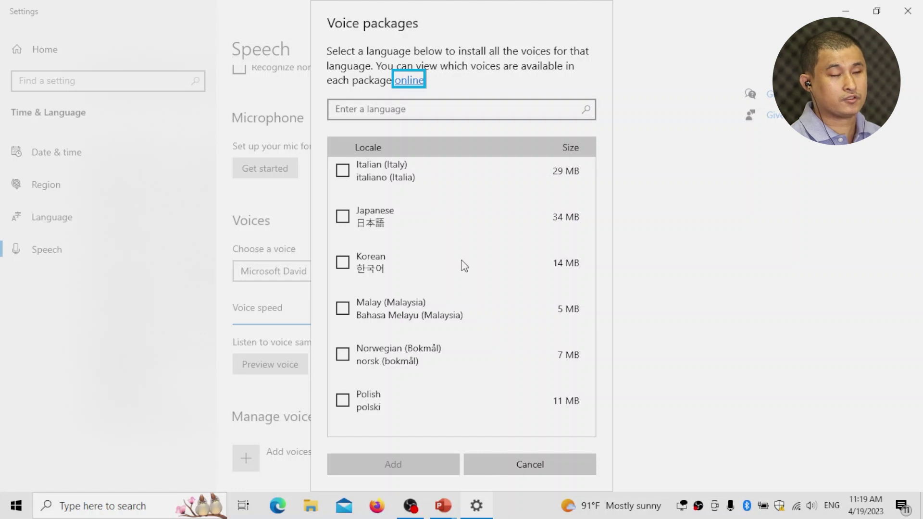
Step: Cancel adding voice packages, check the installed English (United States) package, and return to the Narrator settings
key(shift+Tab)
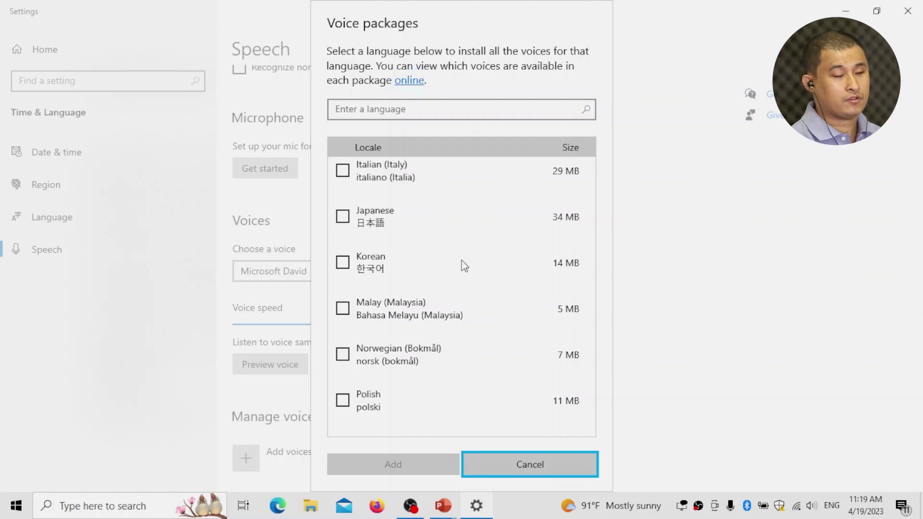
key(Return)
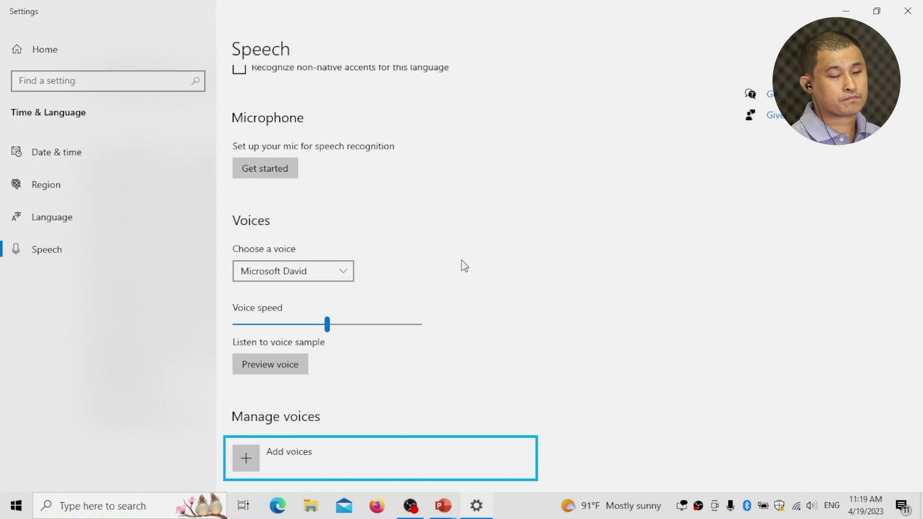
key(Tab)
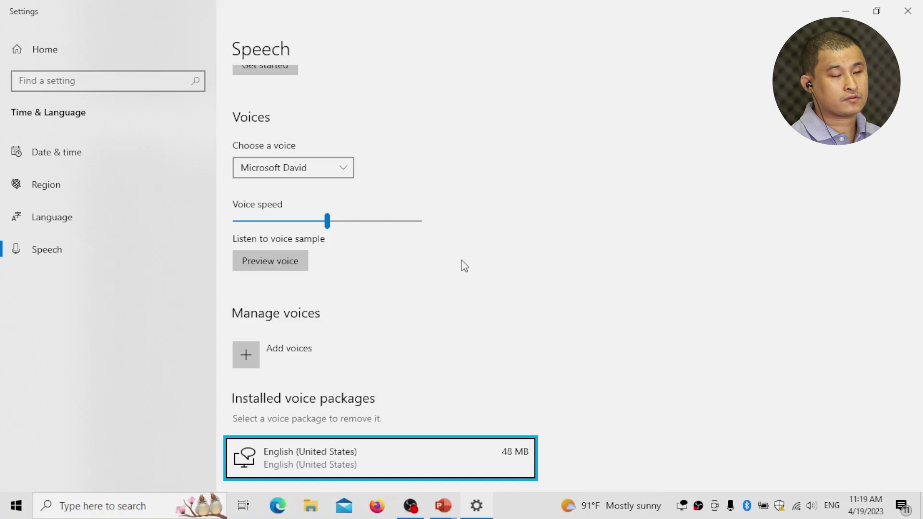
scroll(465, 266, down, 1)
scroll(464, 266, up, 2)
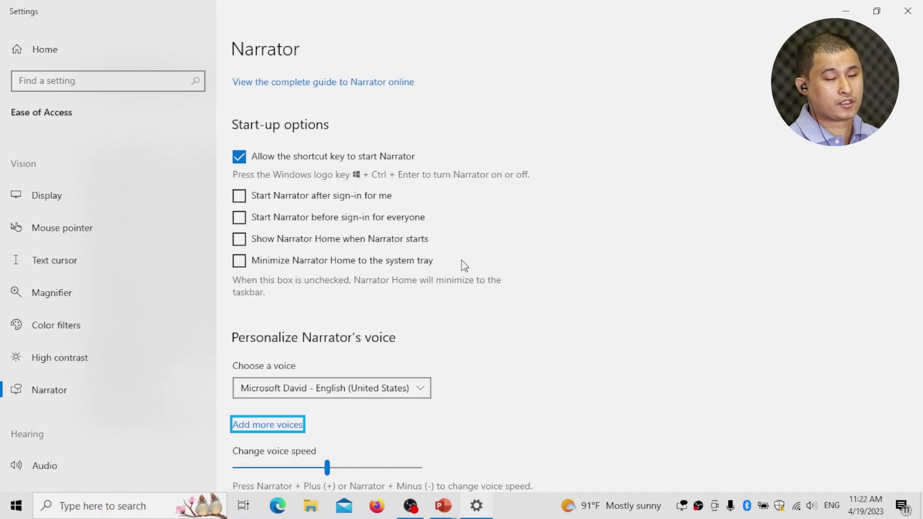
Step: Try a Narrator voice speed of 14 and set it back to 10
key(Tab)
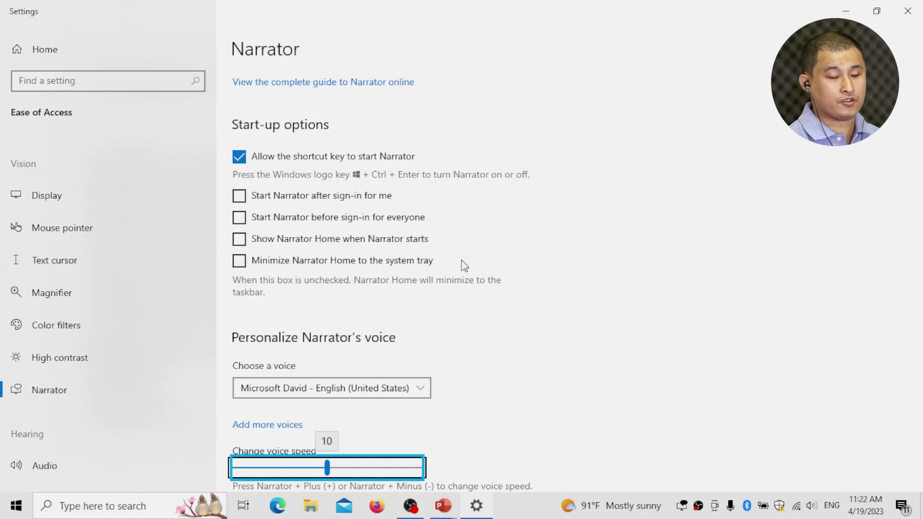
key(Right)
key(Right)
key(Right)
key(Right)
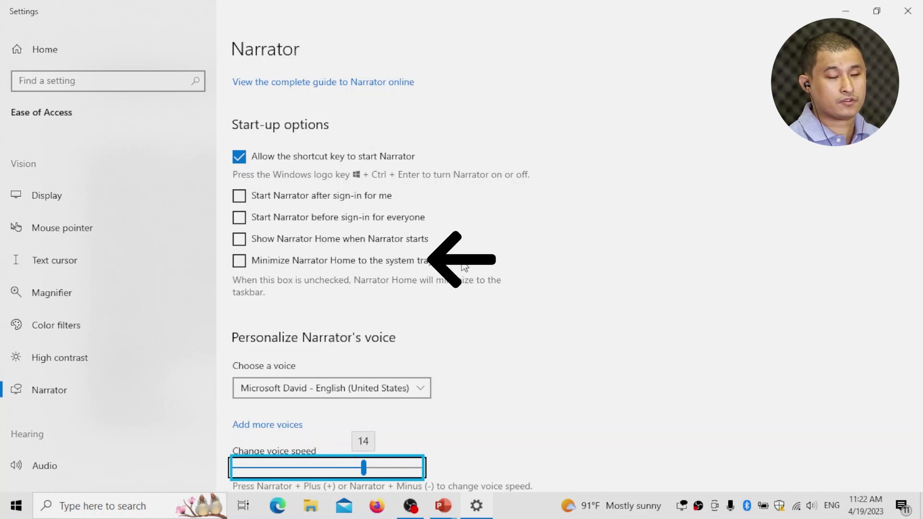
key(Left)
key(Left)
key(Left)
key(Left)
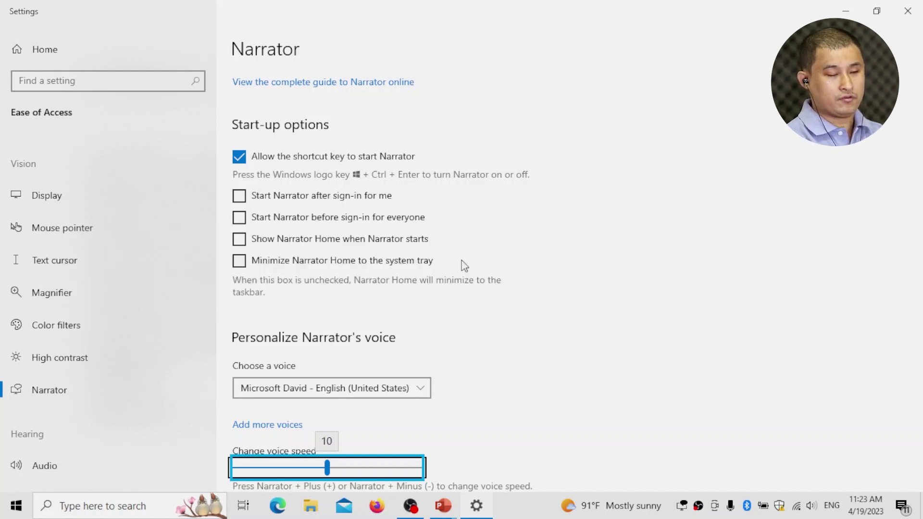
Step: Show the desktop and switch back to the Narrator page in Settings
key(super+d)
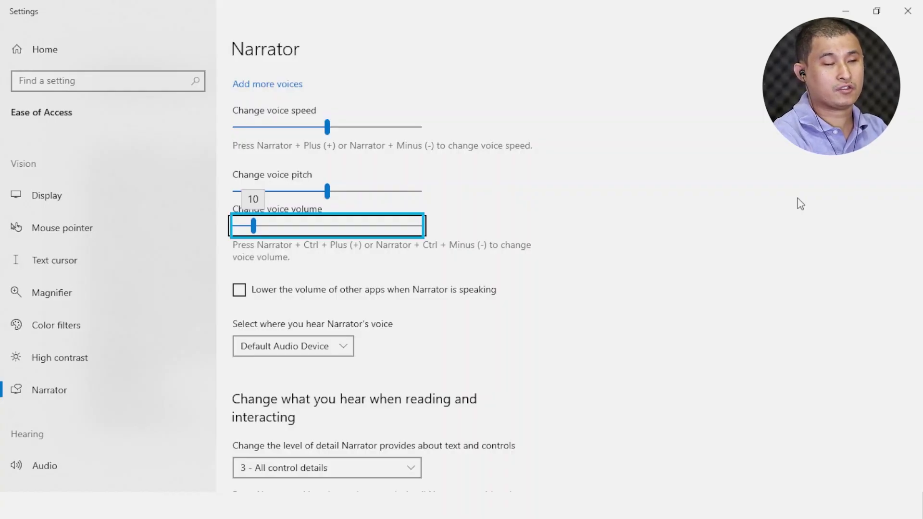
key(super+d)
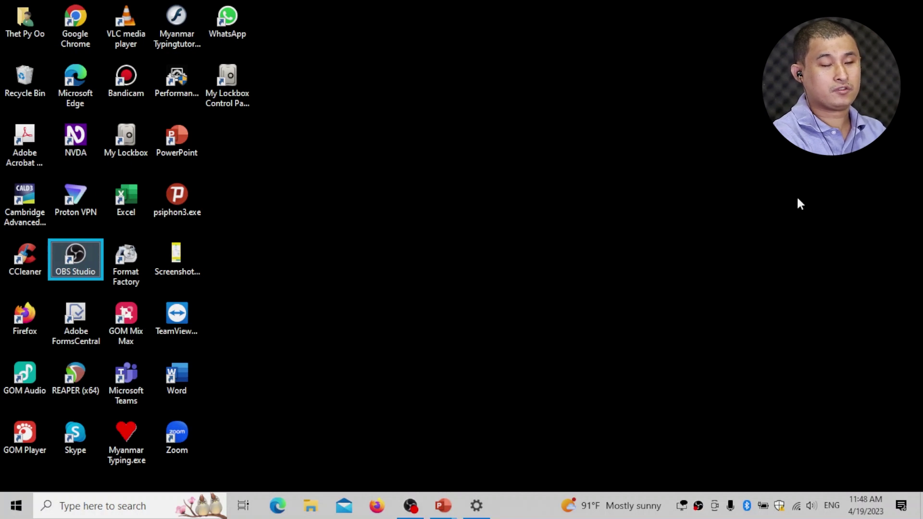
key(alt+Tab)
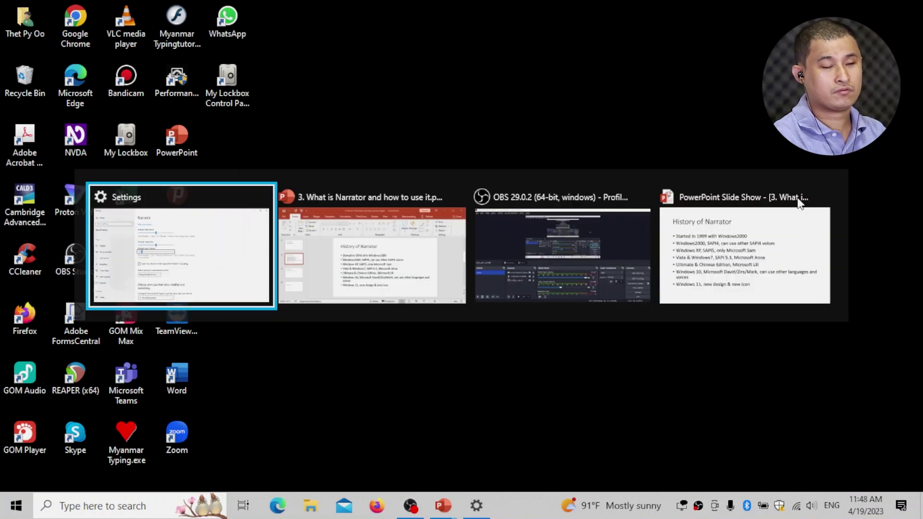
Step: Enable "Lower the volume of other apps when Narrator is speaking", disable it again, and go to the audio output selection
key(Tab)
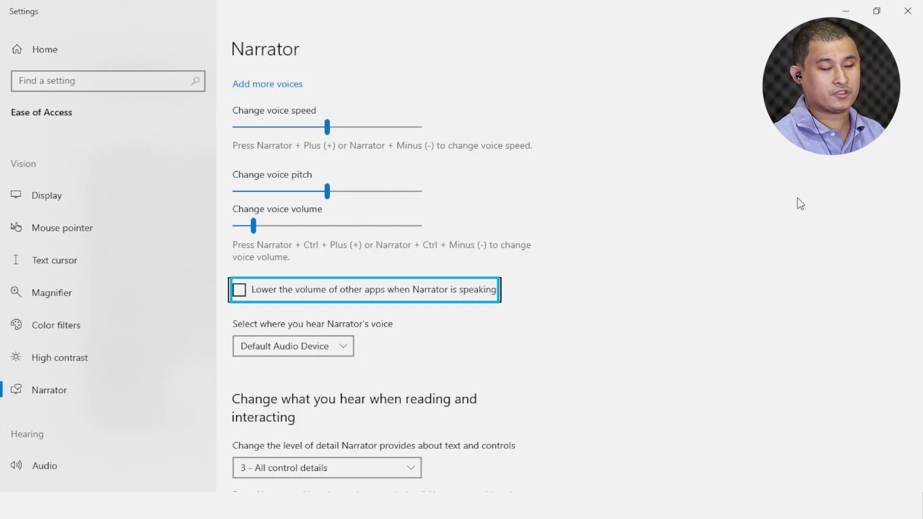
key(space)
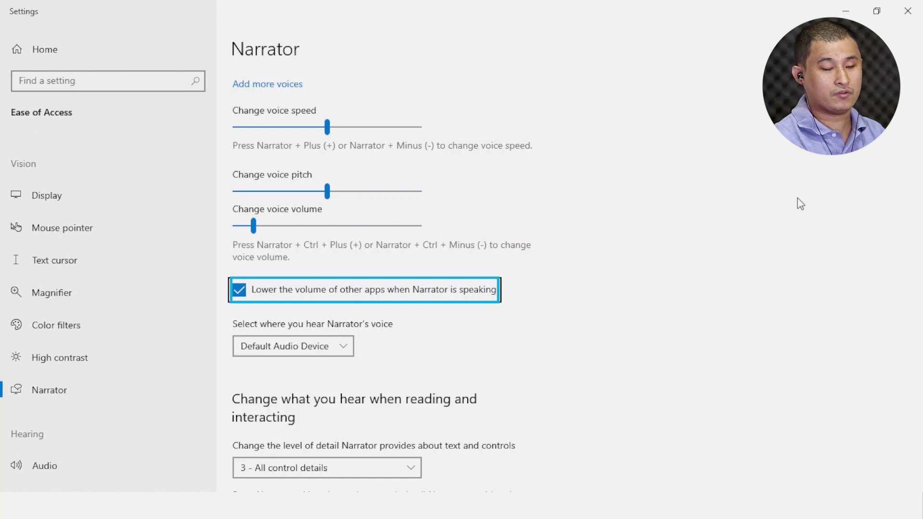
key(space)
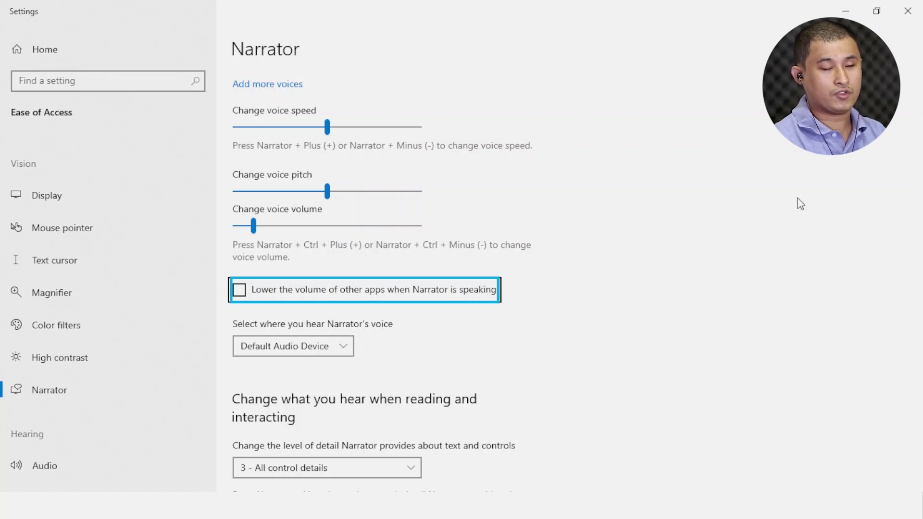
key(Tab)
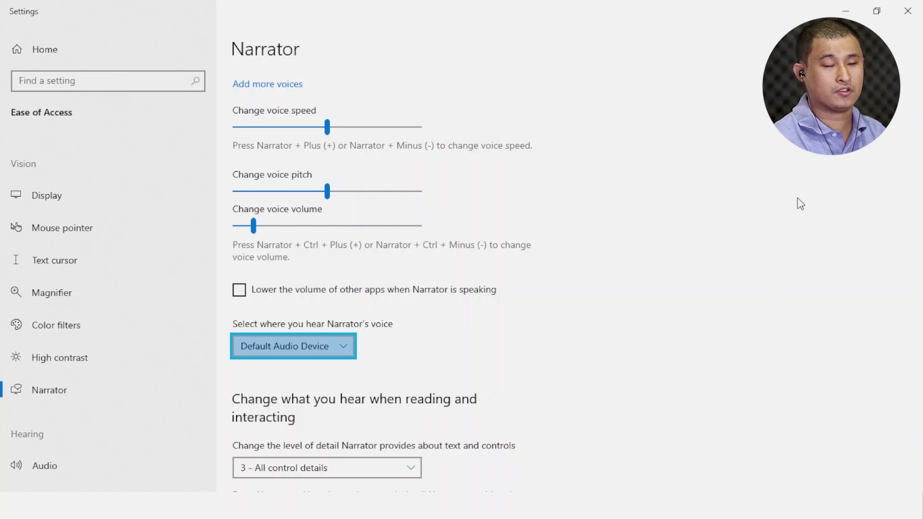
Step: Try detail levels "2 - Some control details" and "1 - Text only" for text and controls, and switch back to "3 - All control details"
key(Tab)
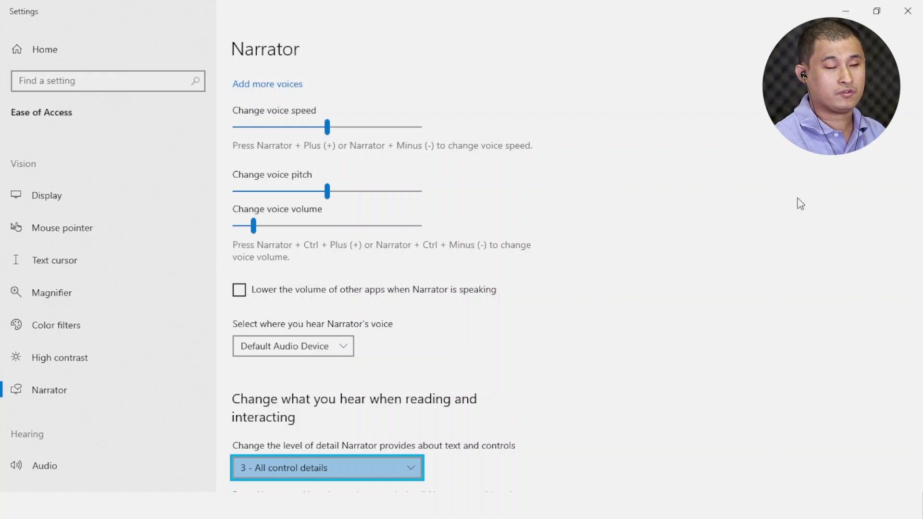
key(Up)
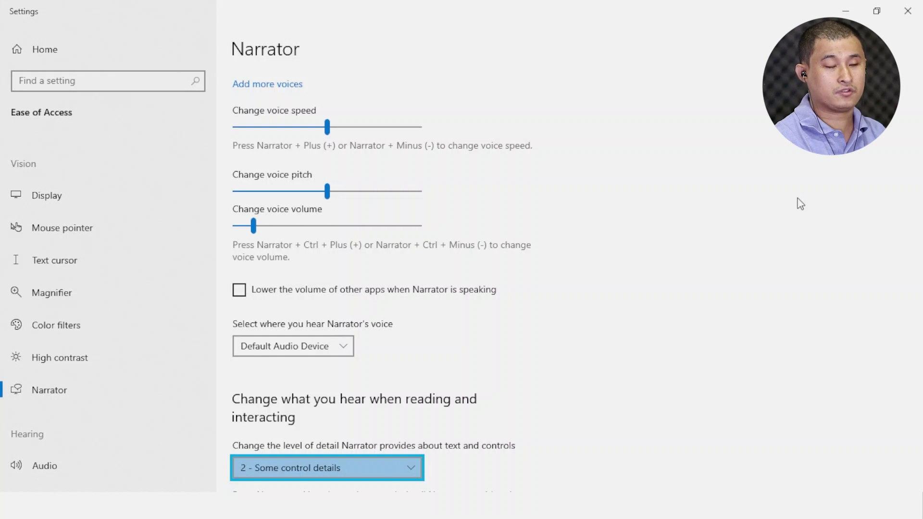
key(Up)
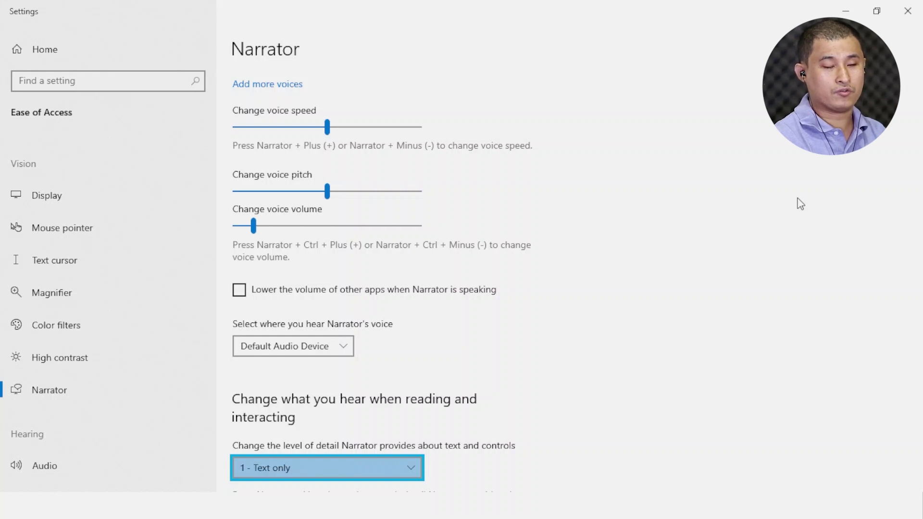
key(Down)
key(Down)
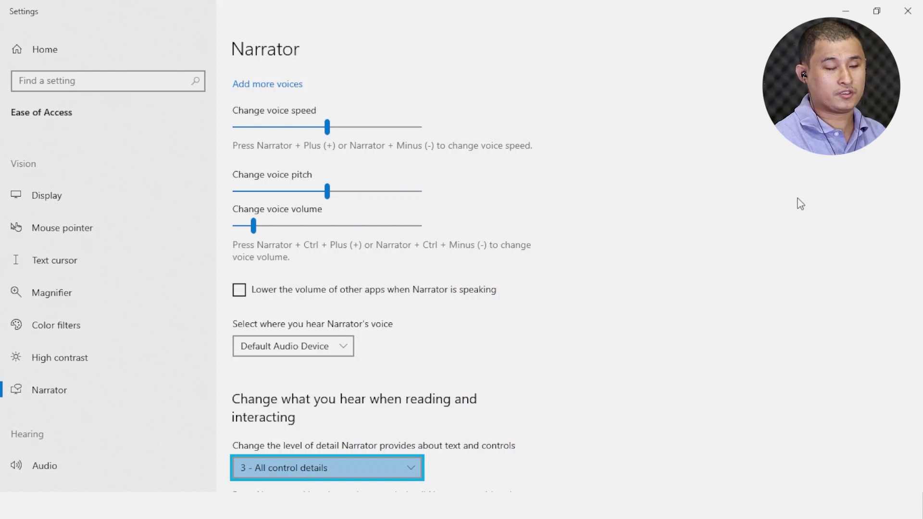
Step: Go through all Narrator detail levels from "1 - Text only" to "5 - All text details", and return to "3 - All control details"
key(Up)
key(Up)
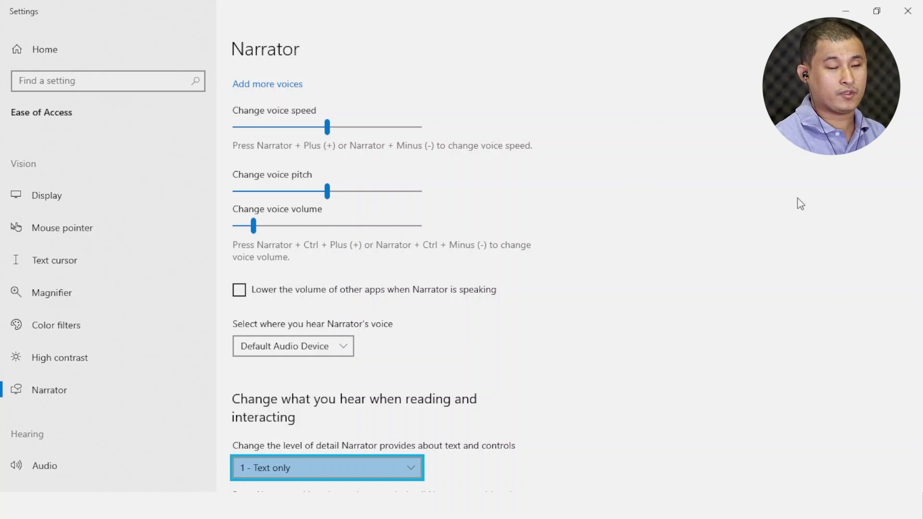
key(Down)
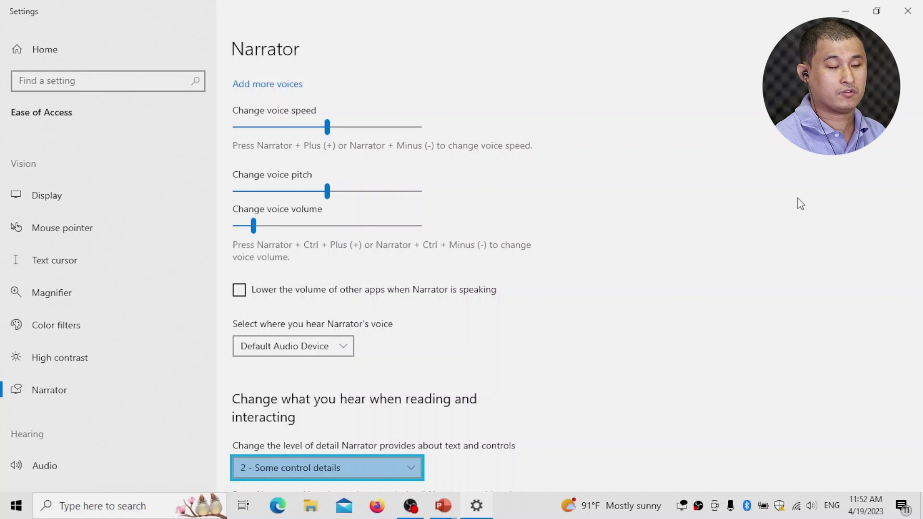
key(Down)
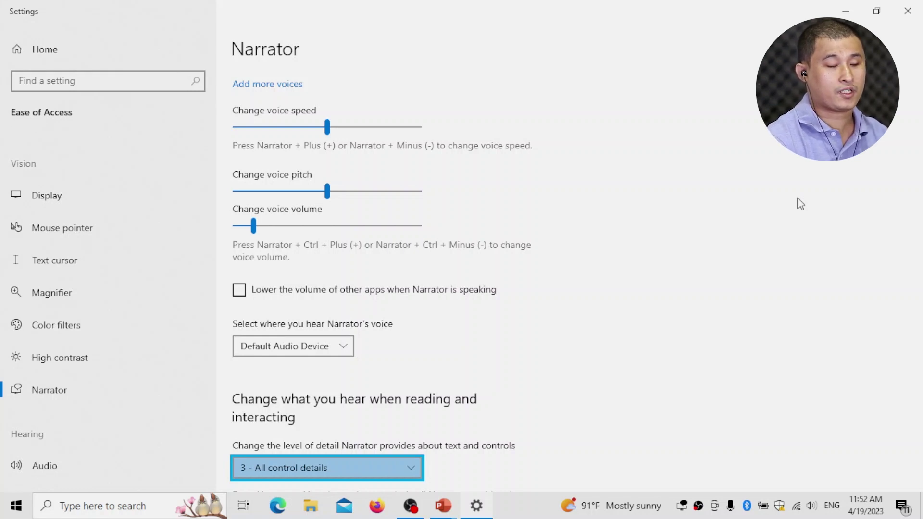
key(Down)
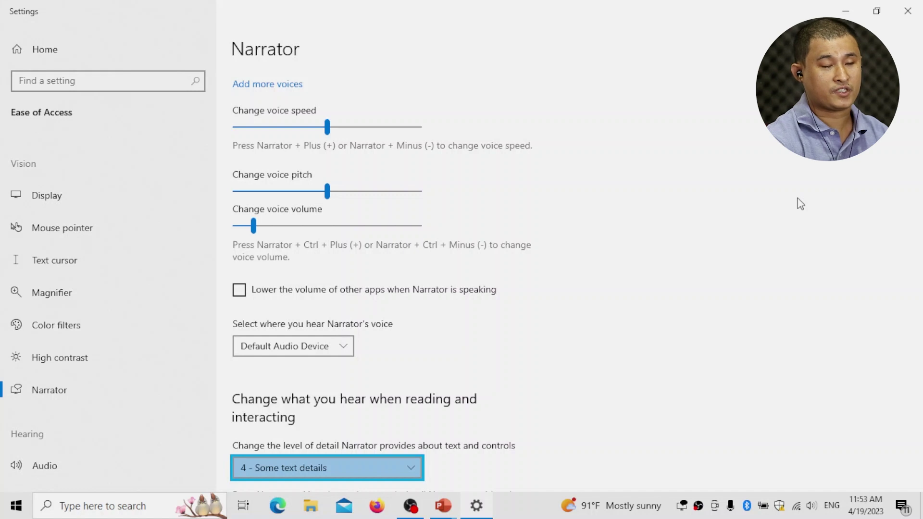
key(Down)
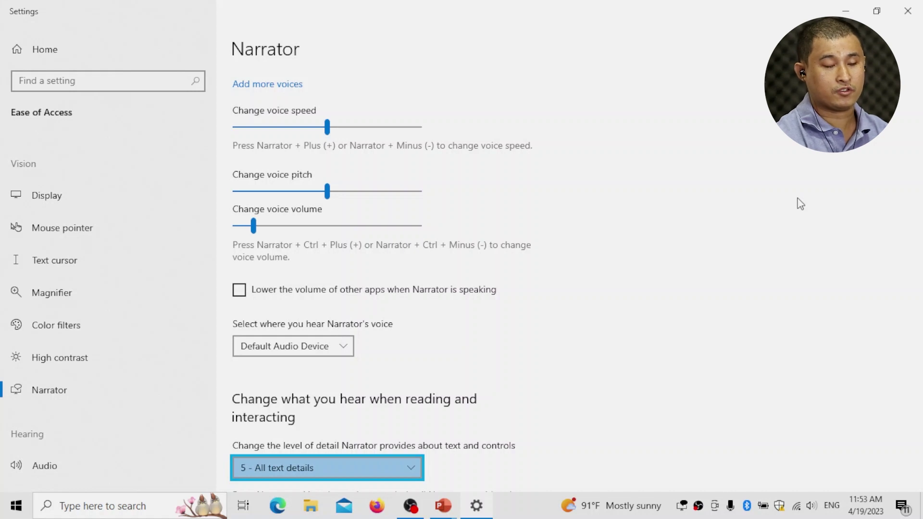
key(Up)
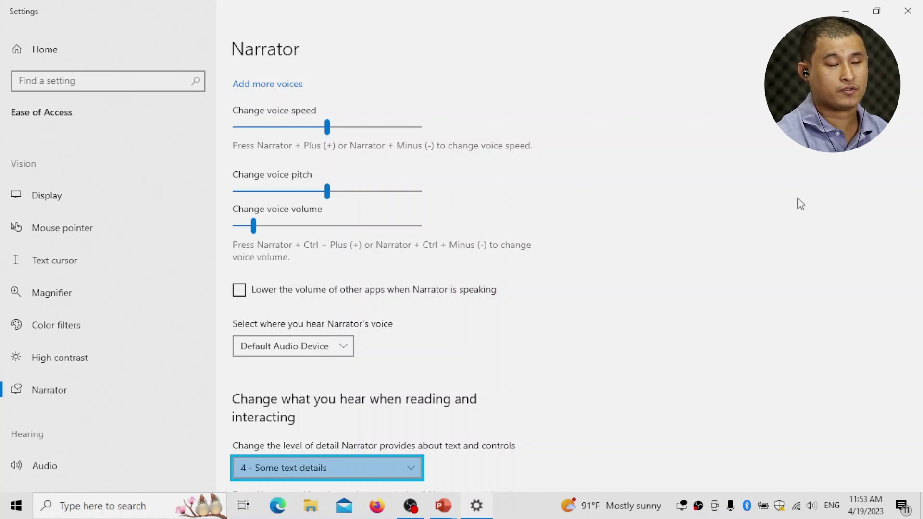
key(Up)
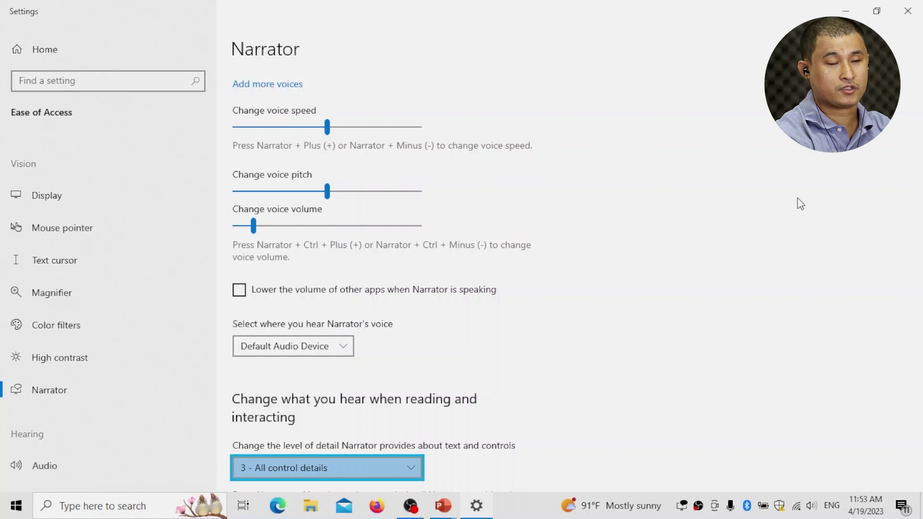
Step: Show the desktop, return to Settings, and try "Say cap" and "Don't announce" for capitalized text before restoring "Increase pitch"
key(super+d)
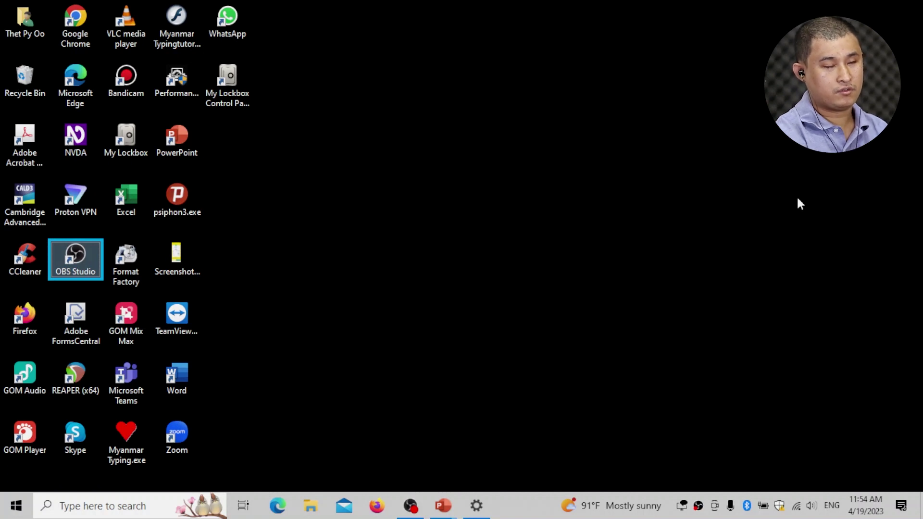
key(alt+Tab)
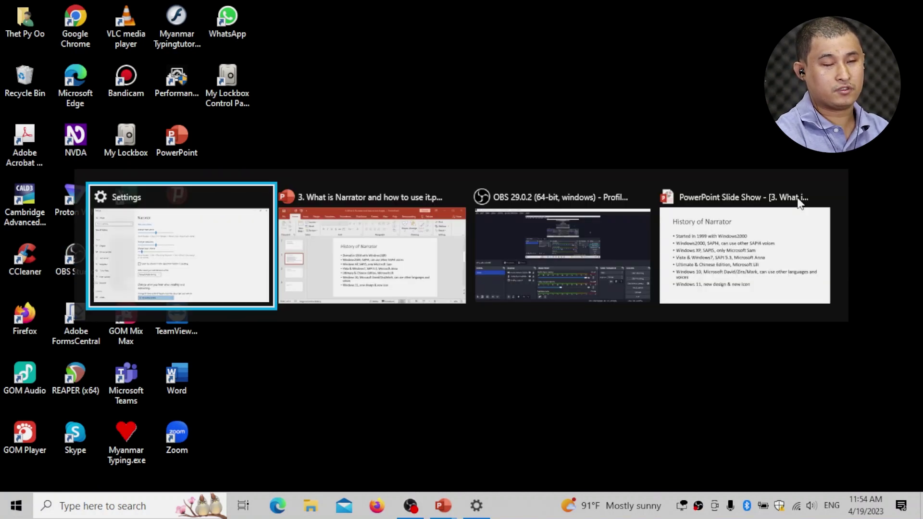
key(Tab)
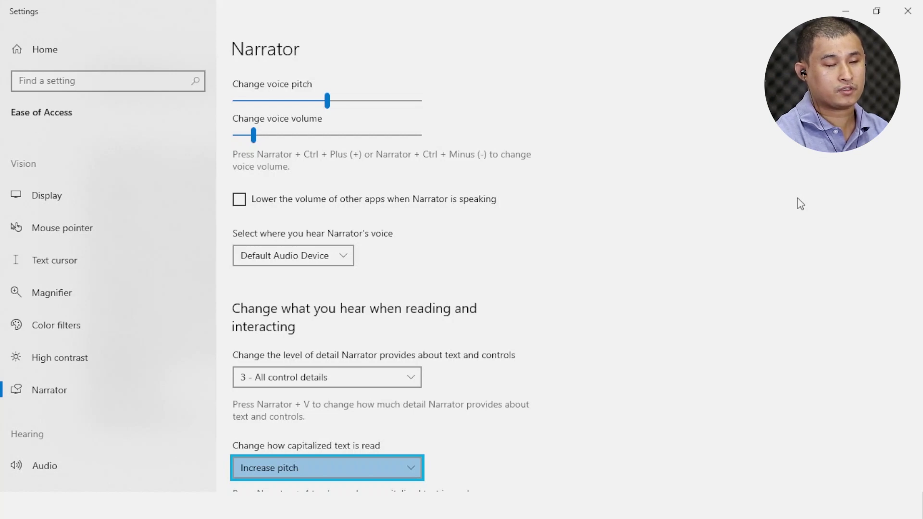
key(Down)
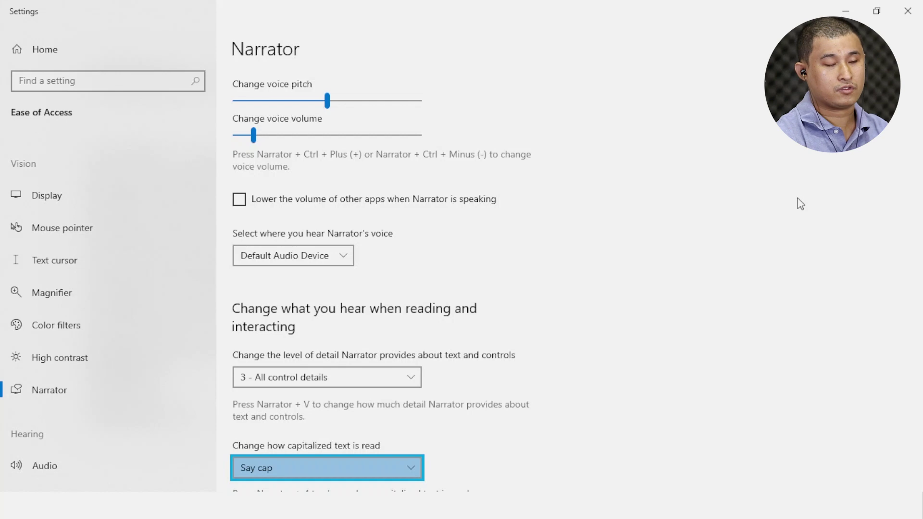
key(Down)
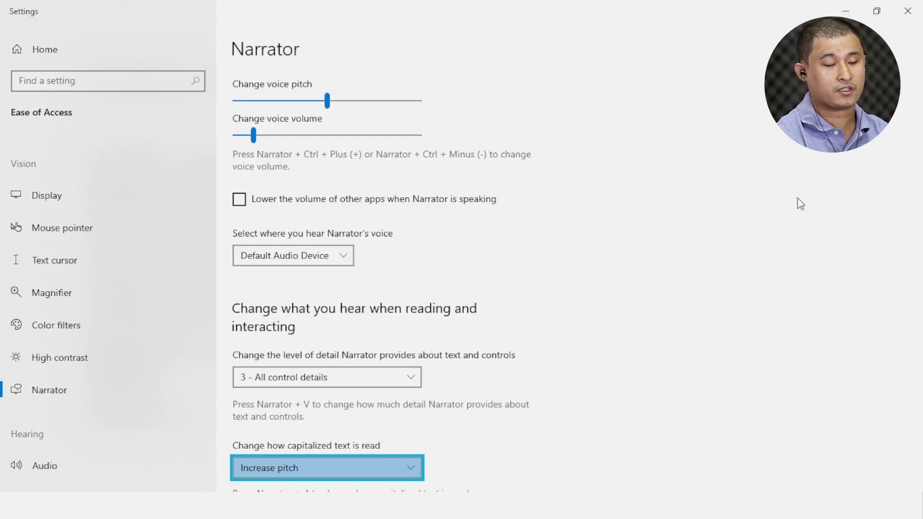
key(Up)
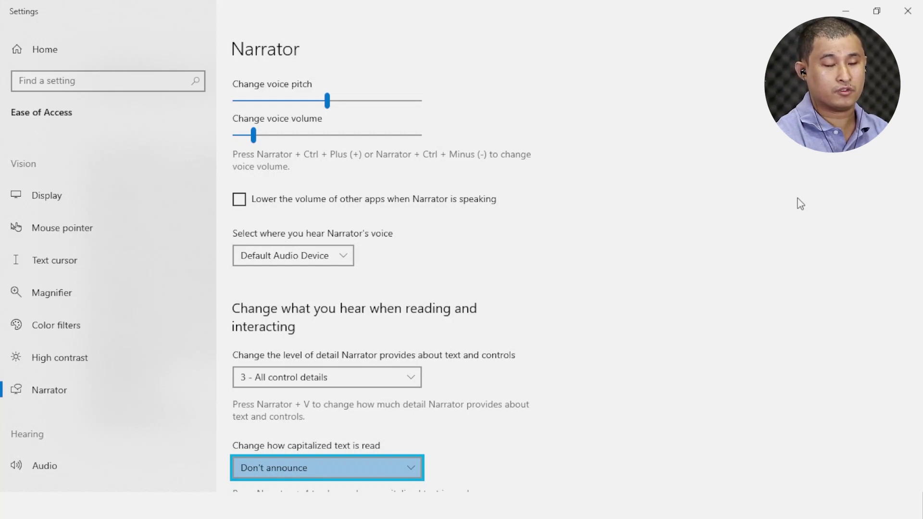
key(Down)
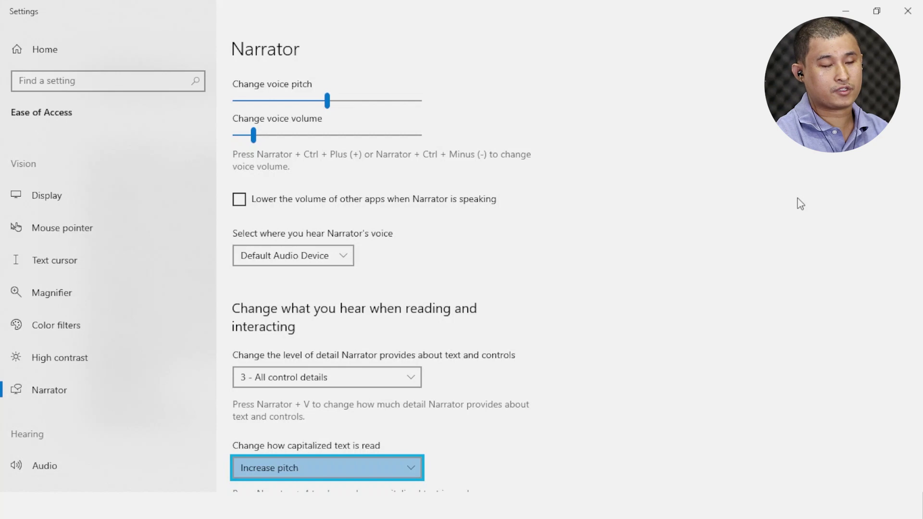
Step: Review the options for emphasizing formatted text, hearing phonetics, pausing at punctuation, and hearing advanced detail on controls
key(Tab)
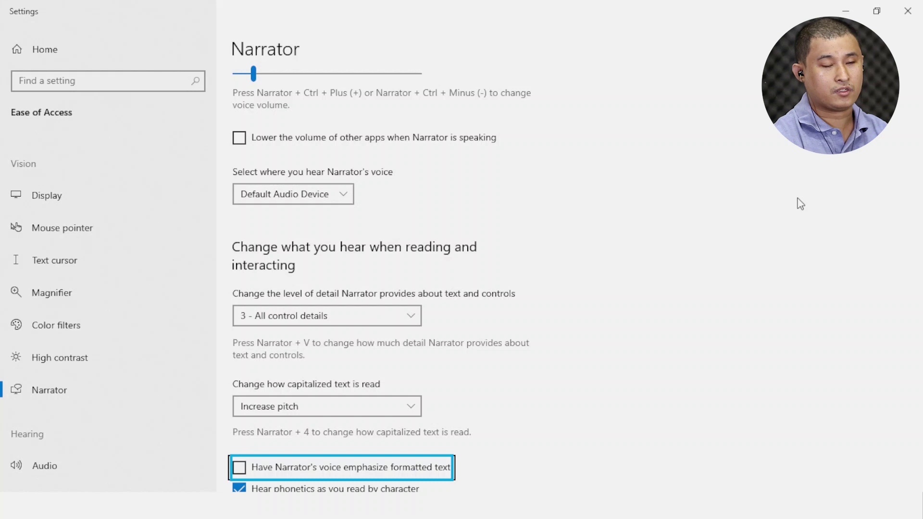
key(Tab)
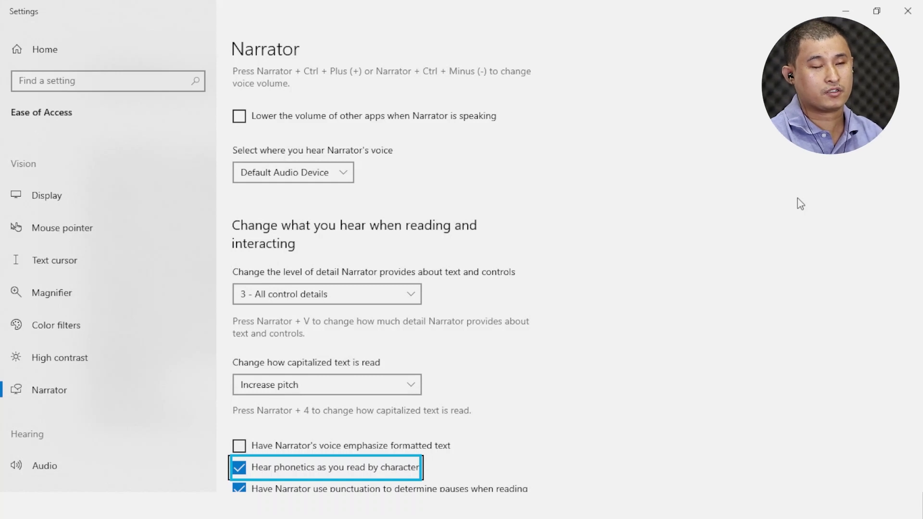
key(Tab)
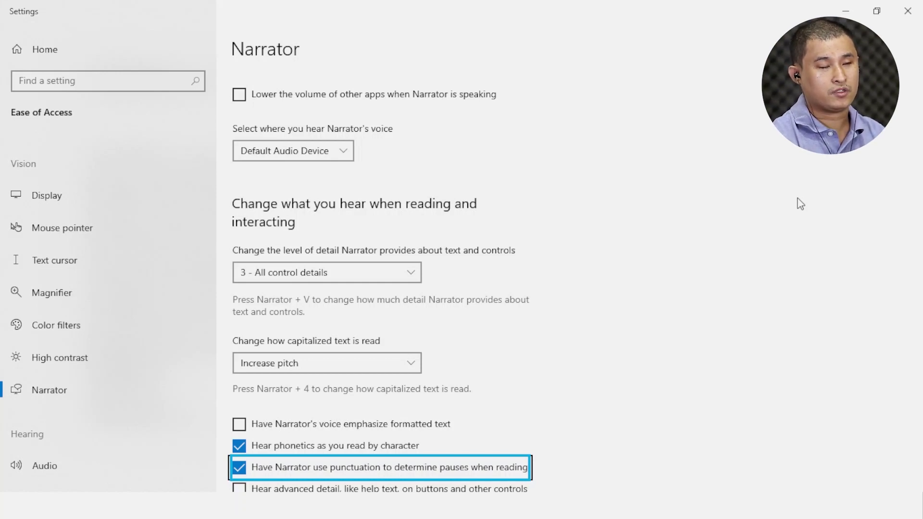
key(Tab)
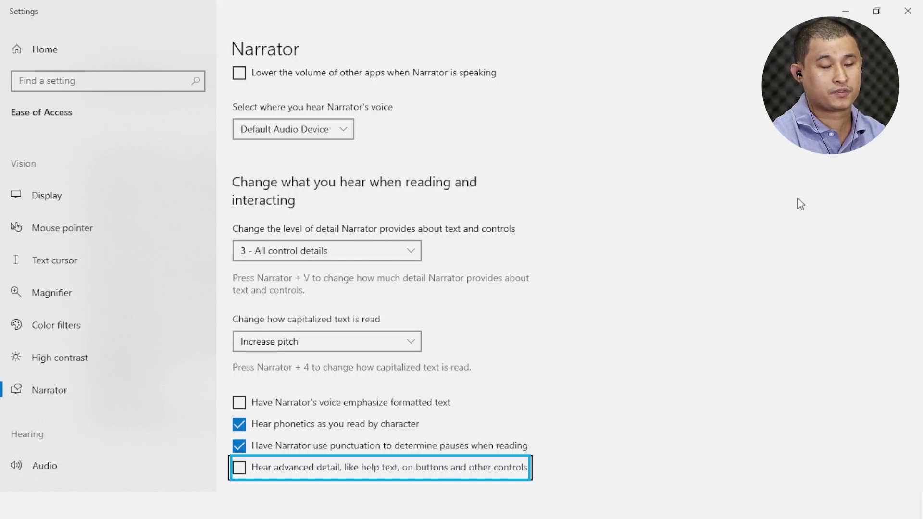
Step: Try context levels "1 - No context" through "4 - Full context of new control" for buttons and other controls, and return to "2 - Immediate context"
key(Tab)
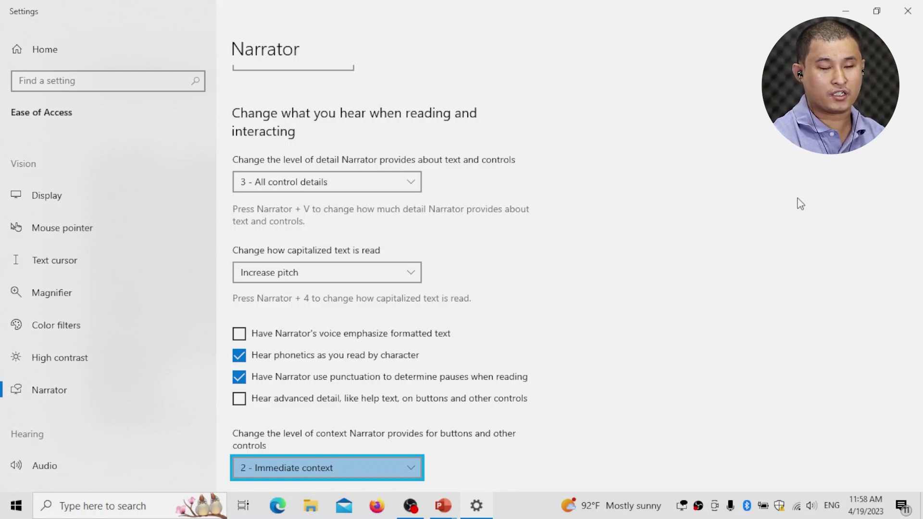
key(Up)
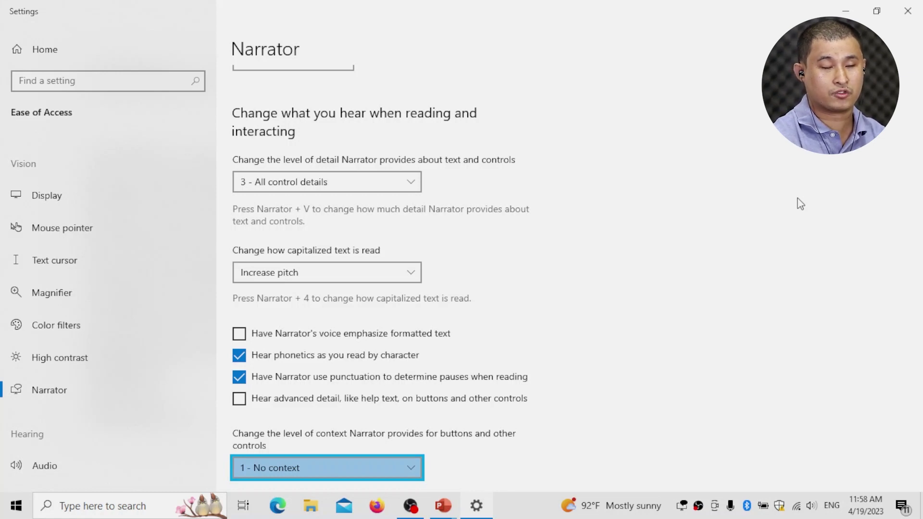
key(Down)
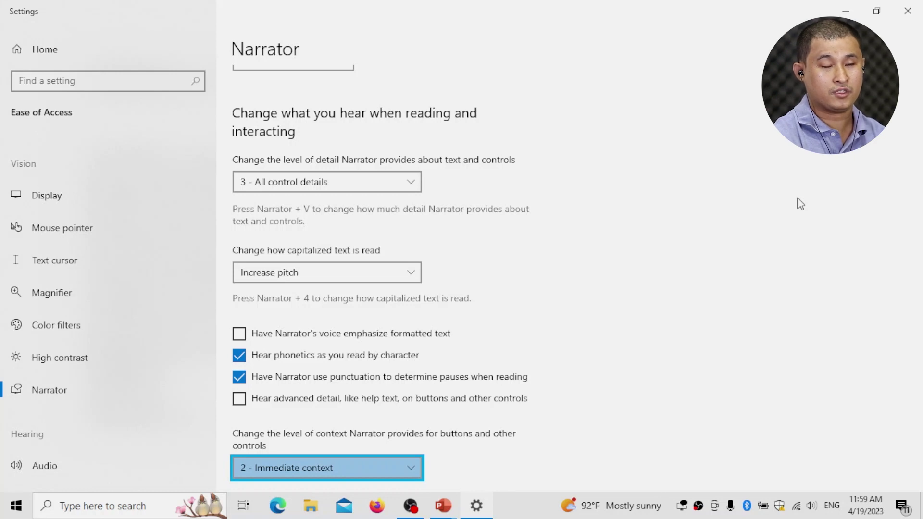
key(Down)
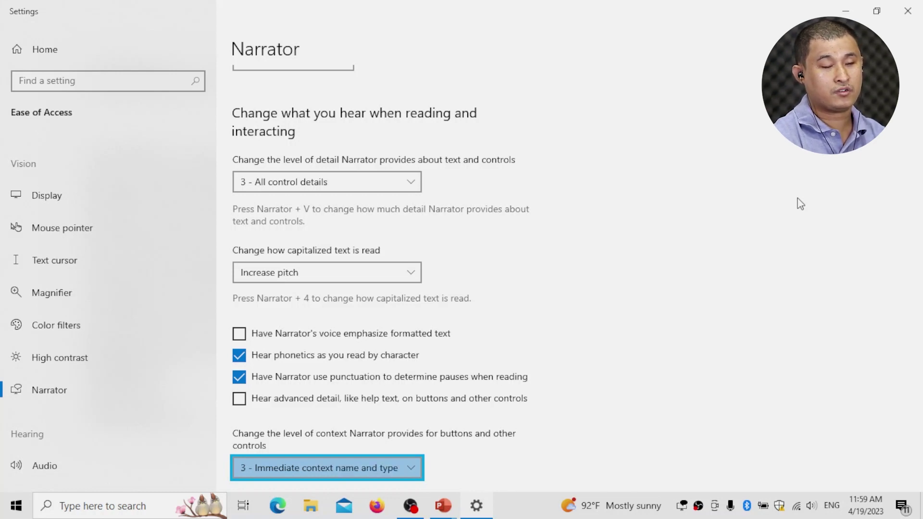
key(Down)
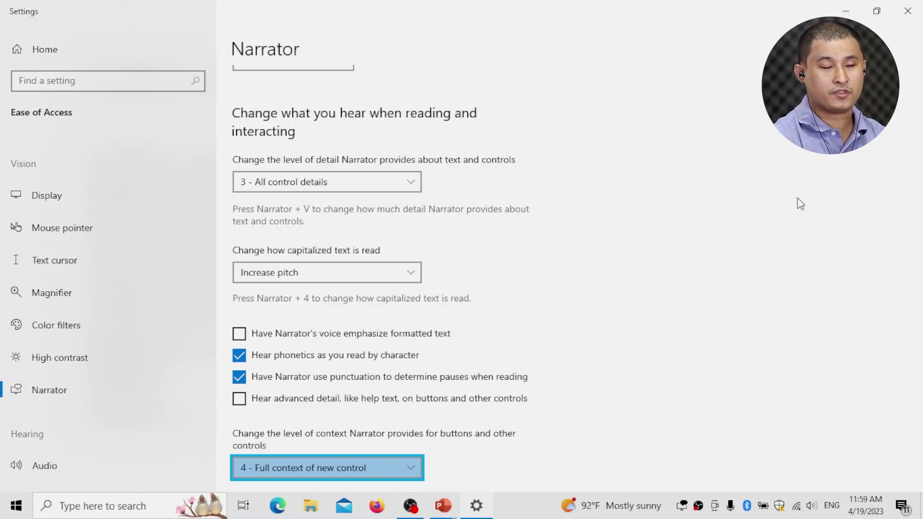
key(Up)
key(Up)
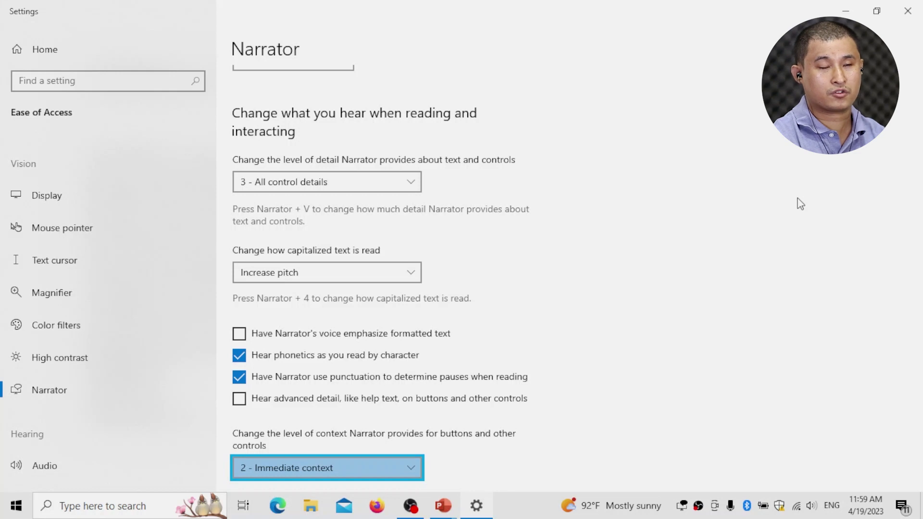
Step: Try "After controls" for when Narrator provides details about buttons and other controls, and switch back to "Before controls"
key(Tab)
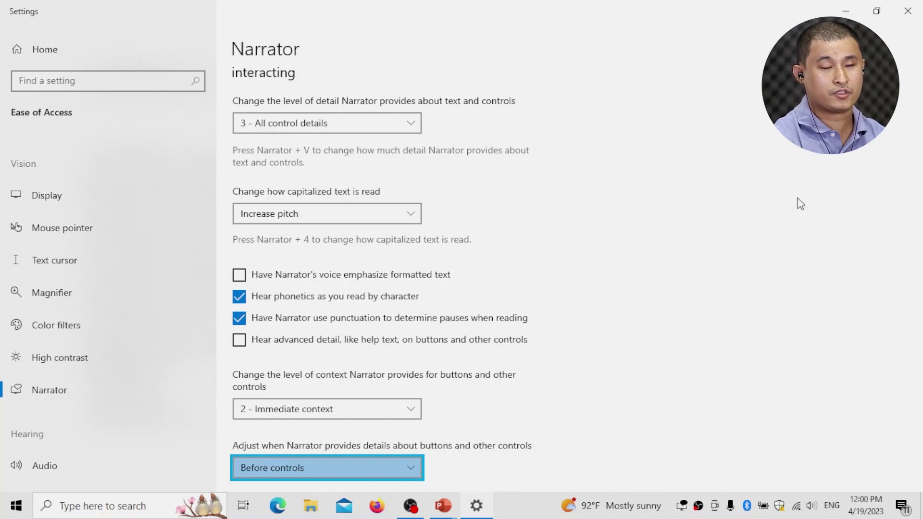
key(Down)
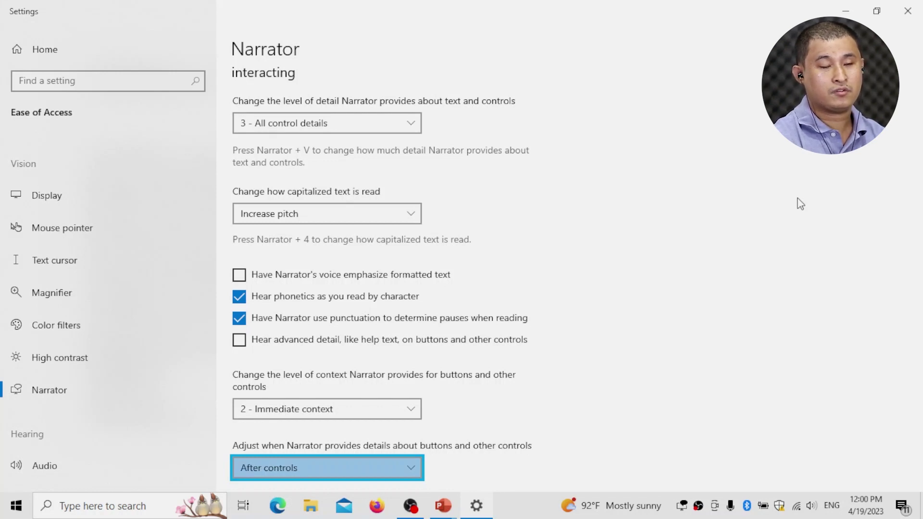
key(Up)
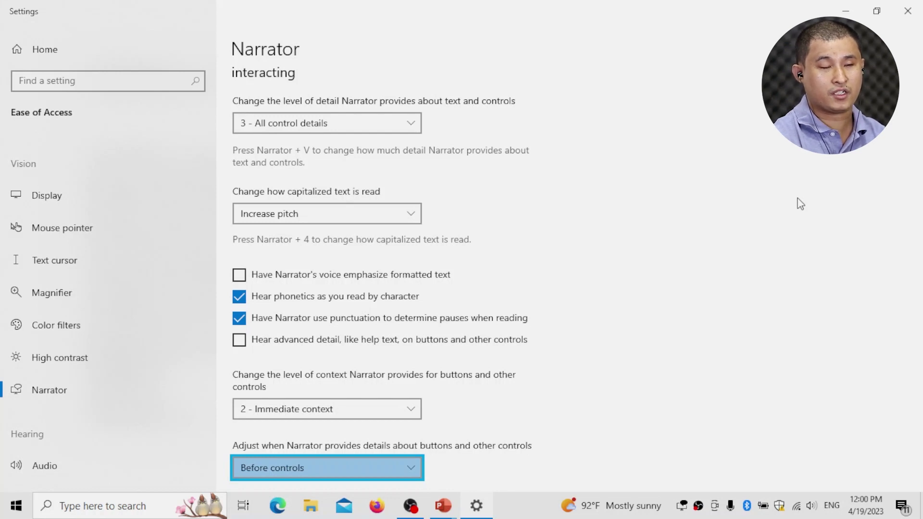
Step: Review the options for interaction hints, failed-action announcements, common-action sounds, Outlook efficiency, and hearing letters, numbers, and punctuation while typing
key(Tab)
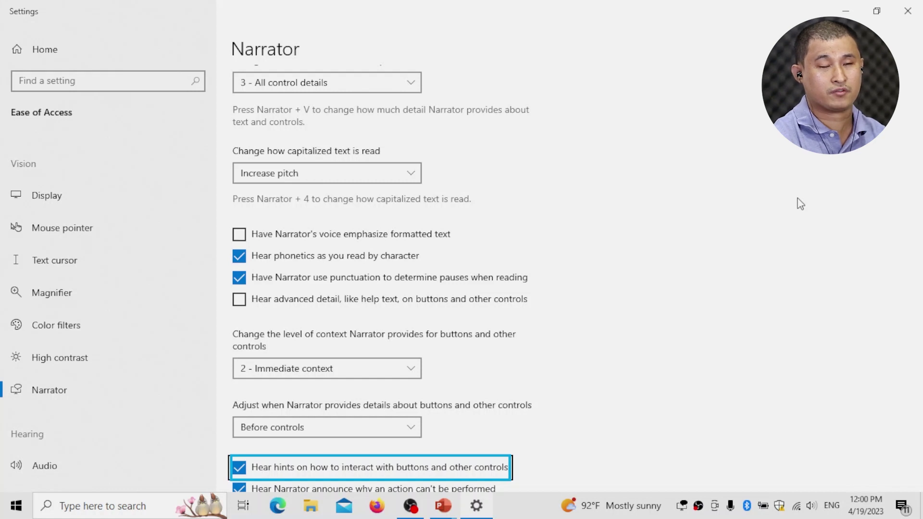
key(Tab)
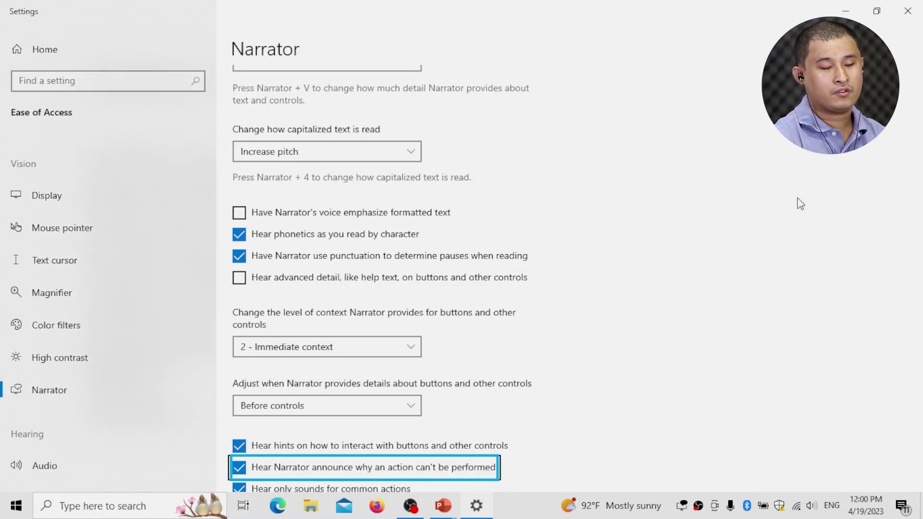
key(Tab)
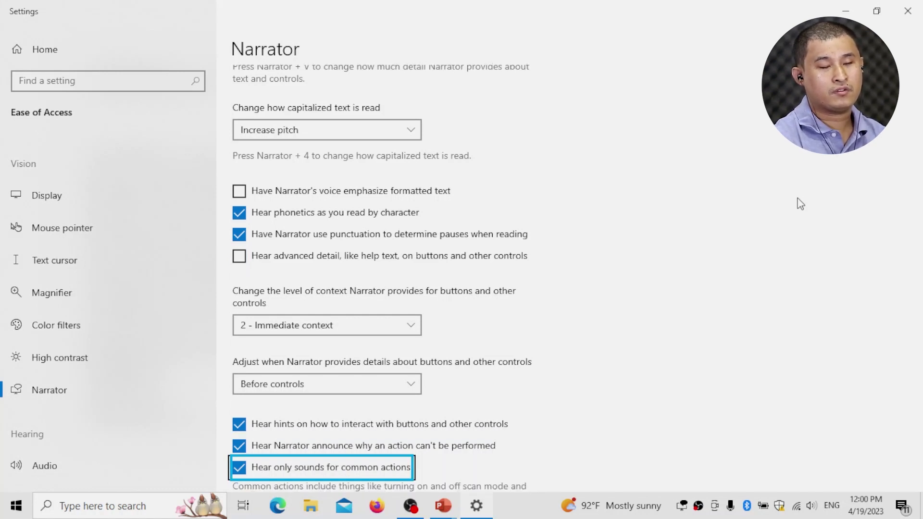
key(Tab)
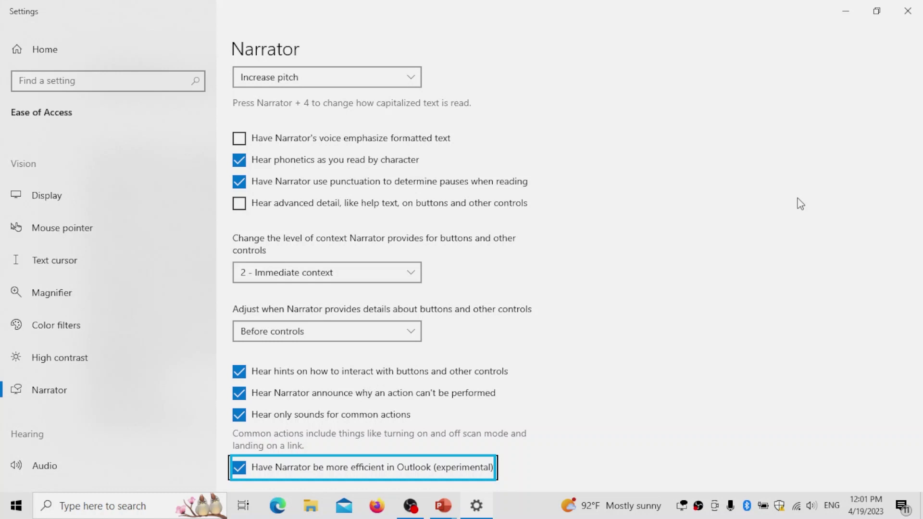
key(Tab)
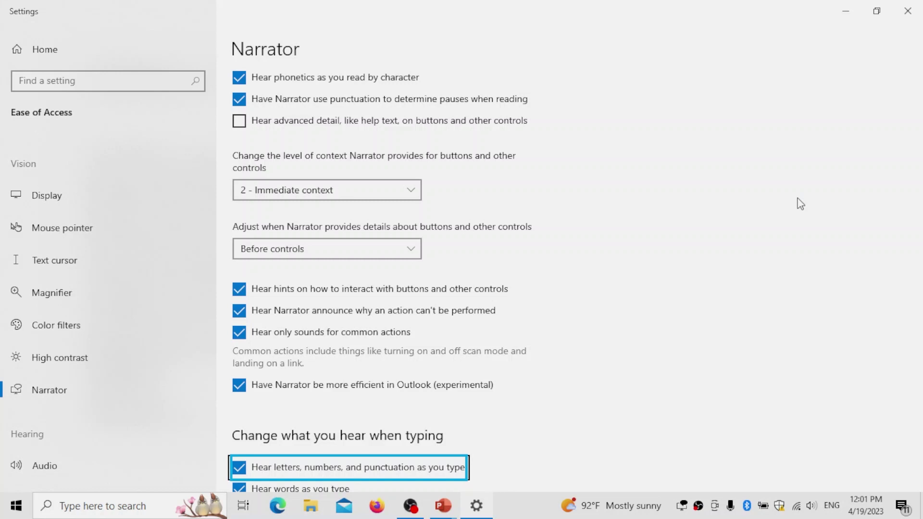
key(shift+Tab)
key(Tab)
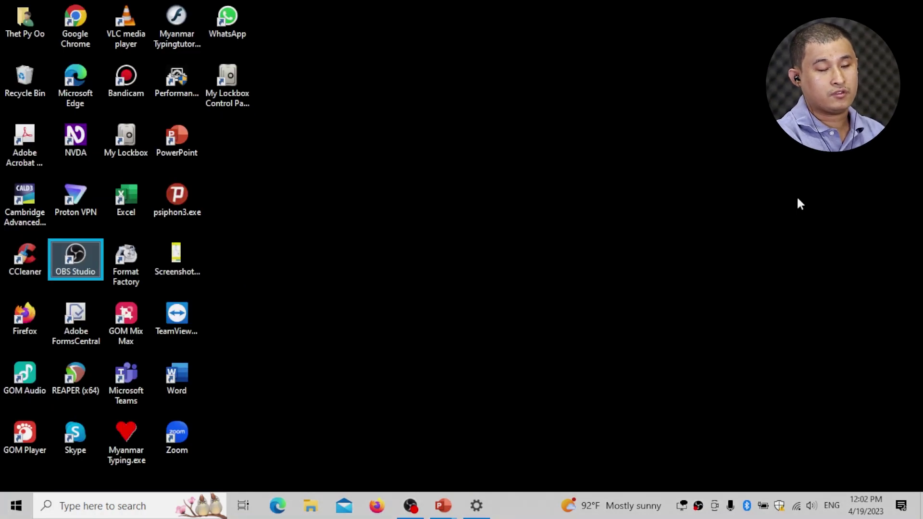
Step: Select the Format Factory and Firefox shortcuts on the desktop, and enter "notepad" in the Run dialog to try Narrator's typing feedback
key(Right)
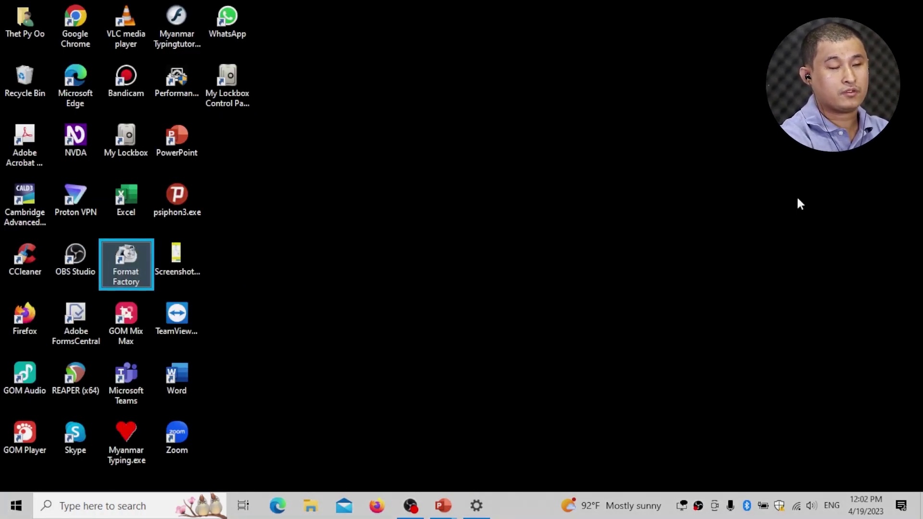
key(f)
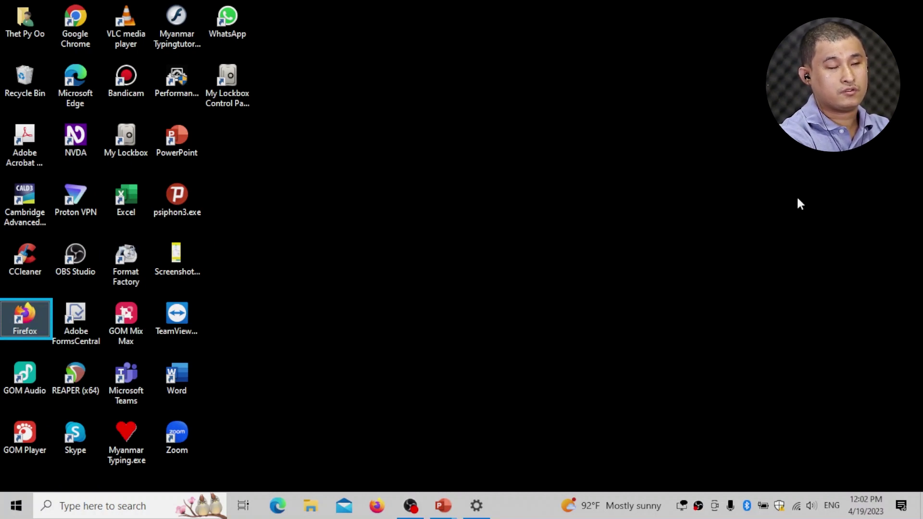
key(super+r)
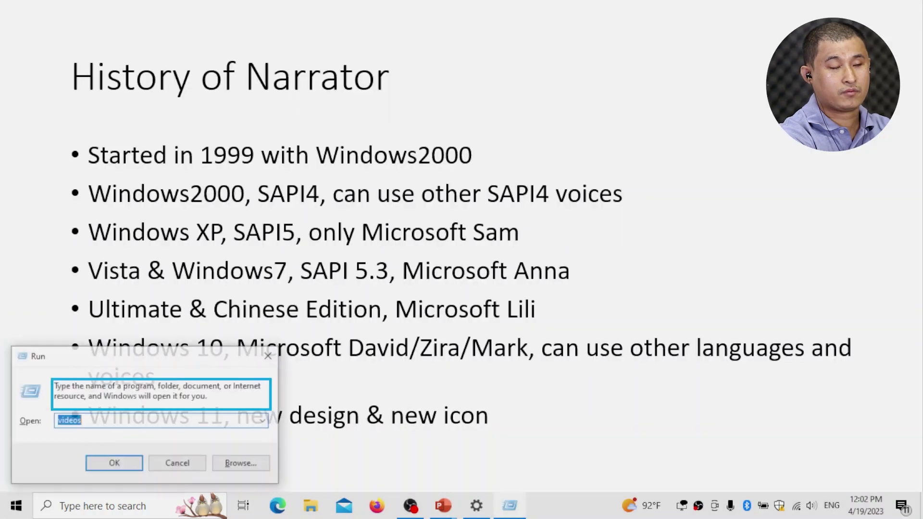
text(notepad)
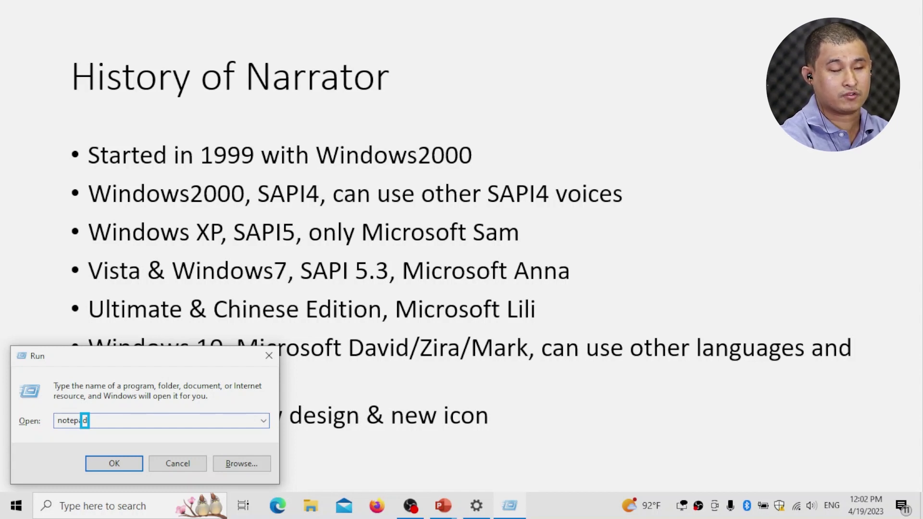
key(Return)
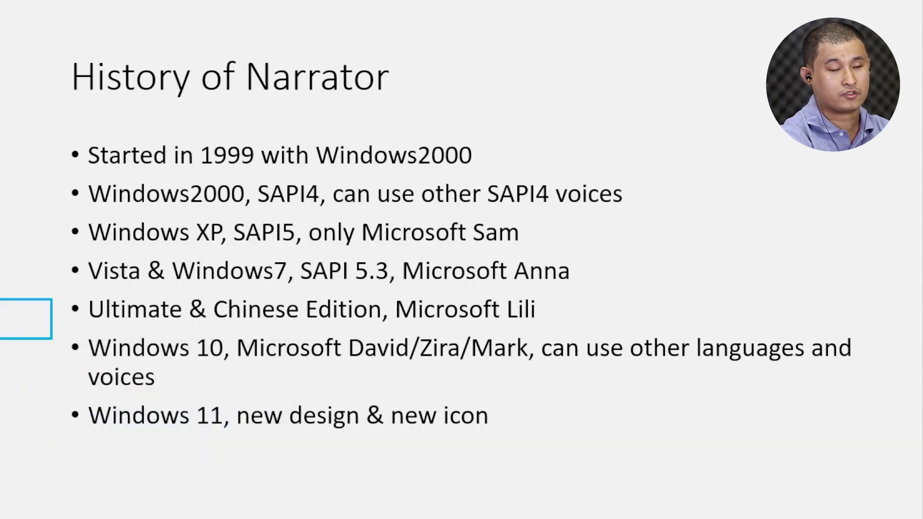
Step: Return to Settings and review the "Hear words as you type" and "Hear function keys as you type" options
key(alt+Tab)
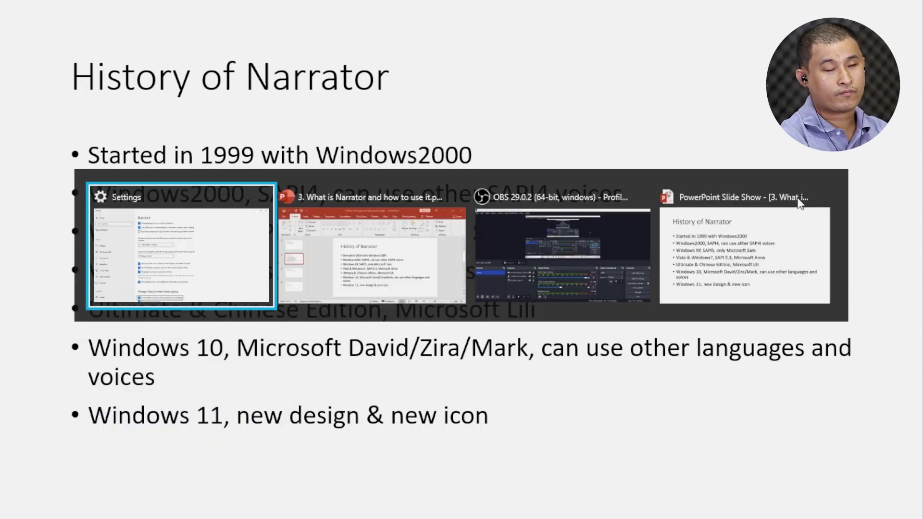
key(Tab)
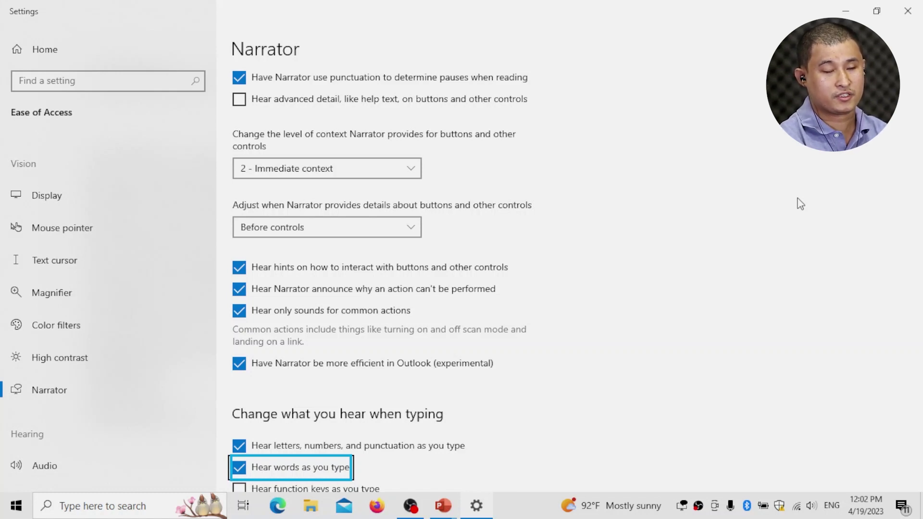
key(Tab)
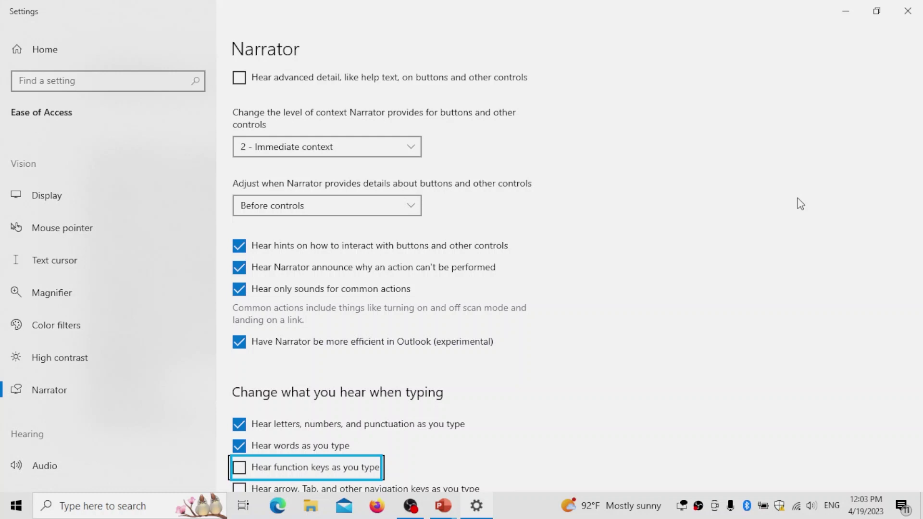
Step: Open and close Windows help in the browser from the desktop, and start and cancel renaming the Firefox shortcut
key(super+d)
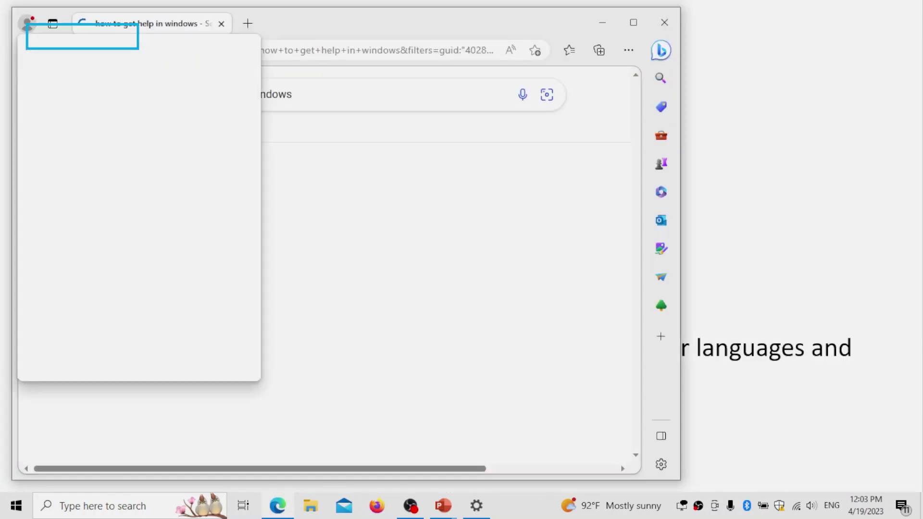
key(alt+Tab)
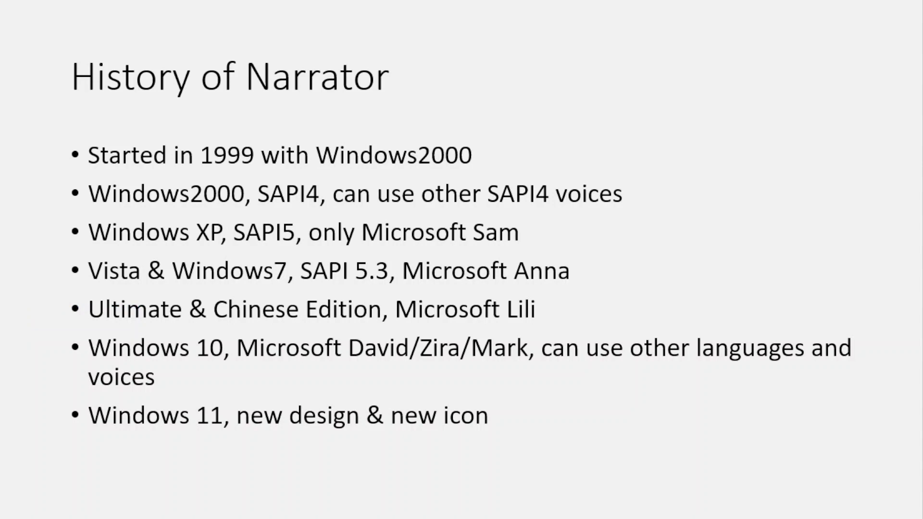
key(super+d)
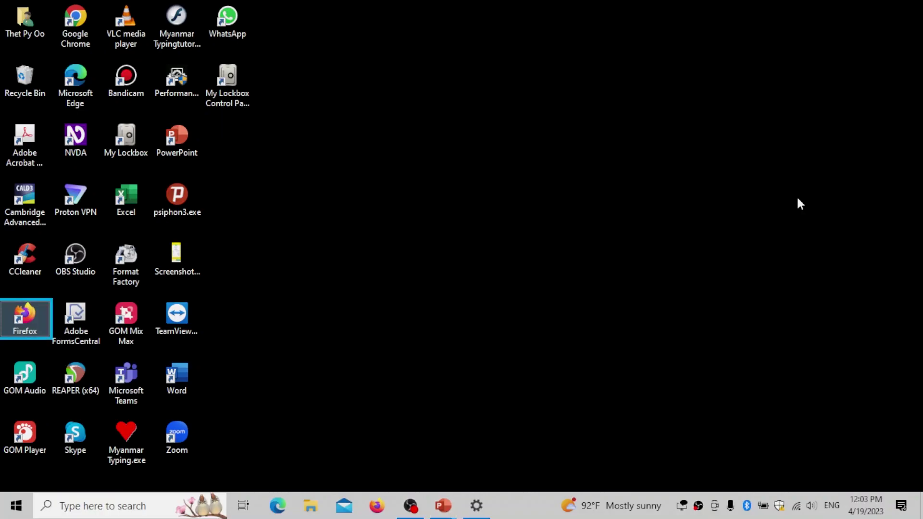
key(F2)
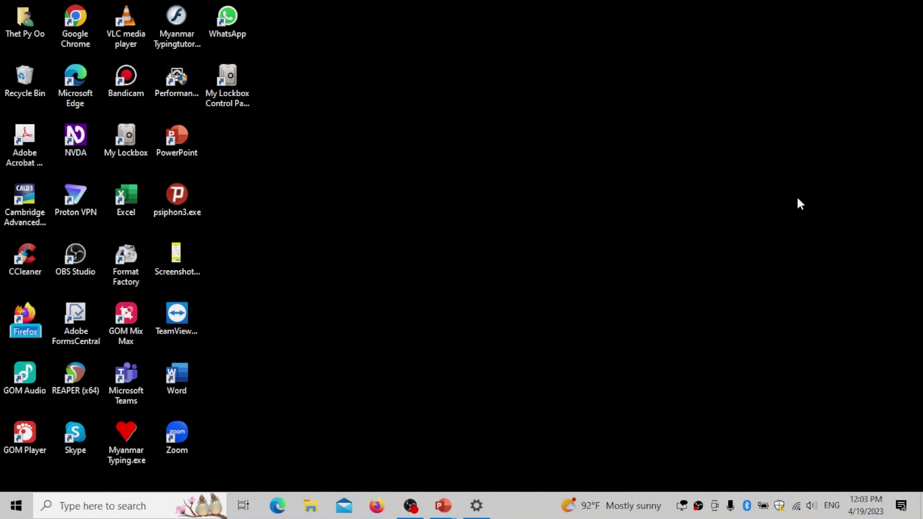
key(Escape)
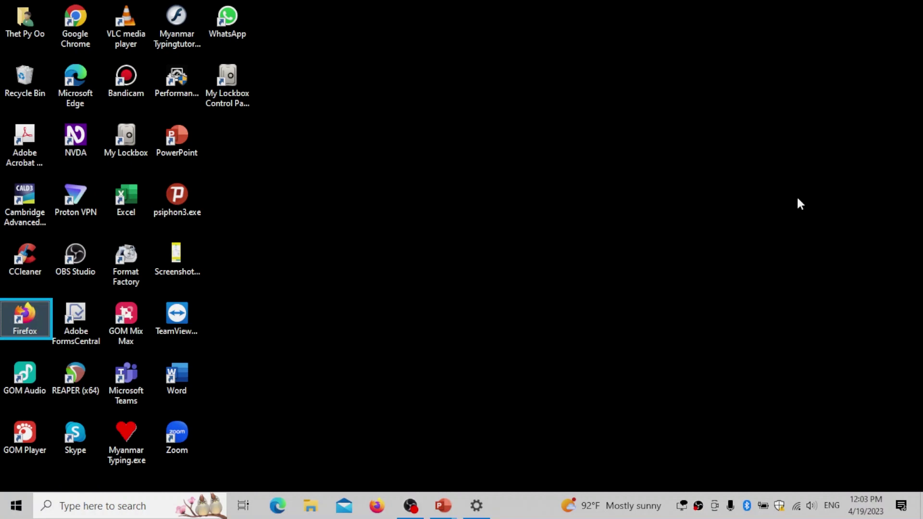
Step: Switch through the open windows back to the Narrator page in Settings
key(alt+Tab)
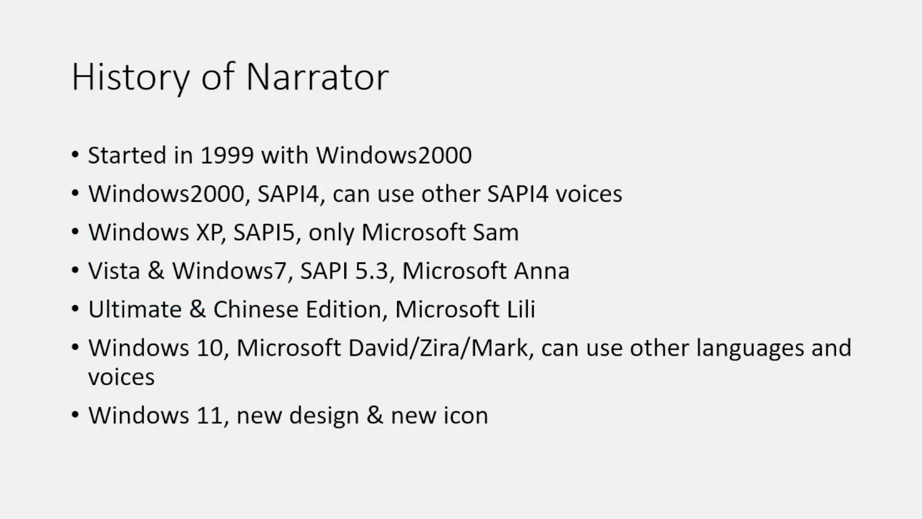
key(alt+Tab)
key(alt+Tab)
key(alt+Tab)
key(alt+Tab)
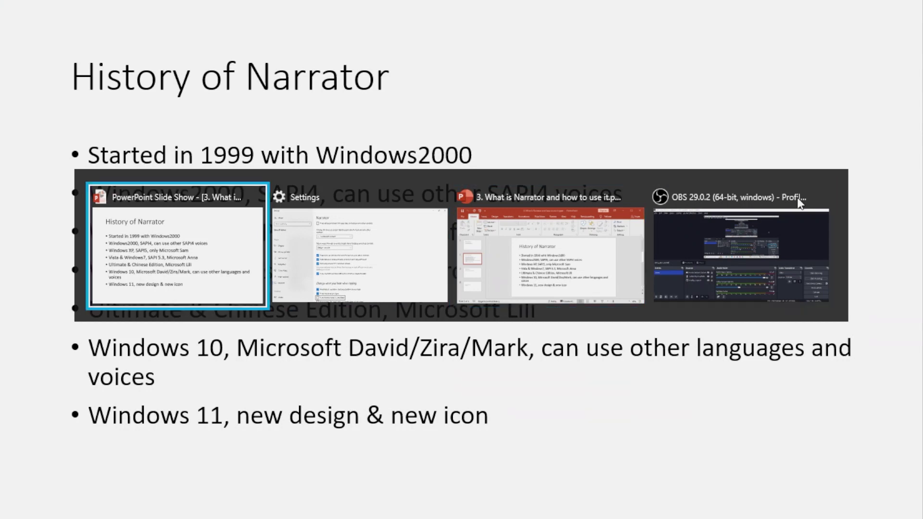
key(alt+Tab)
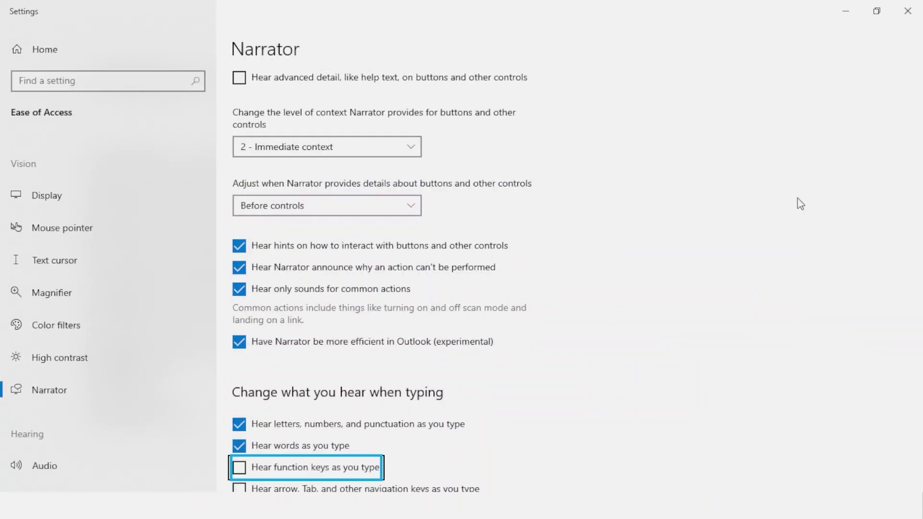
Step: Turn on the "Hear function keys as you type" option for Narrator
key(Tab)
key(shift+Tab)
key(shift+Tab)
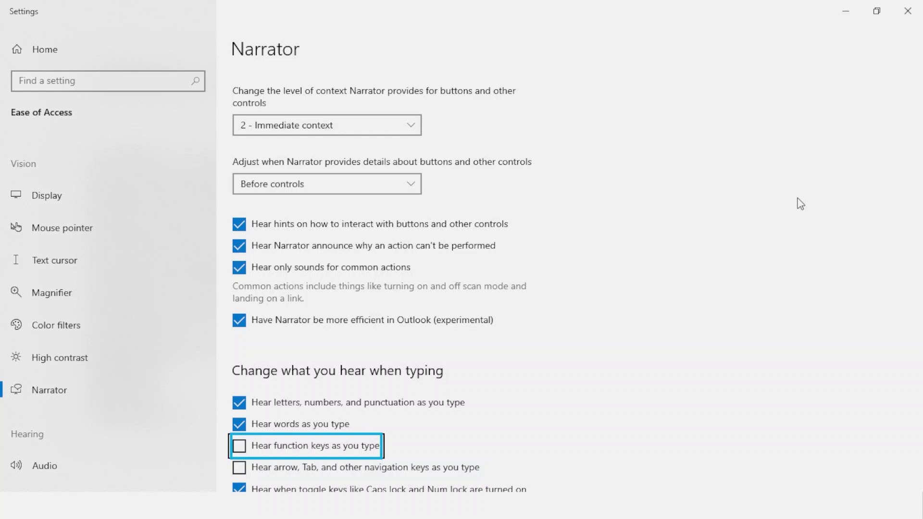
key(space)
Step: Show the desktop, and start and close renaming the Firefox shortcut without changing its name to try the function key feedback
key(super+d)
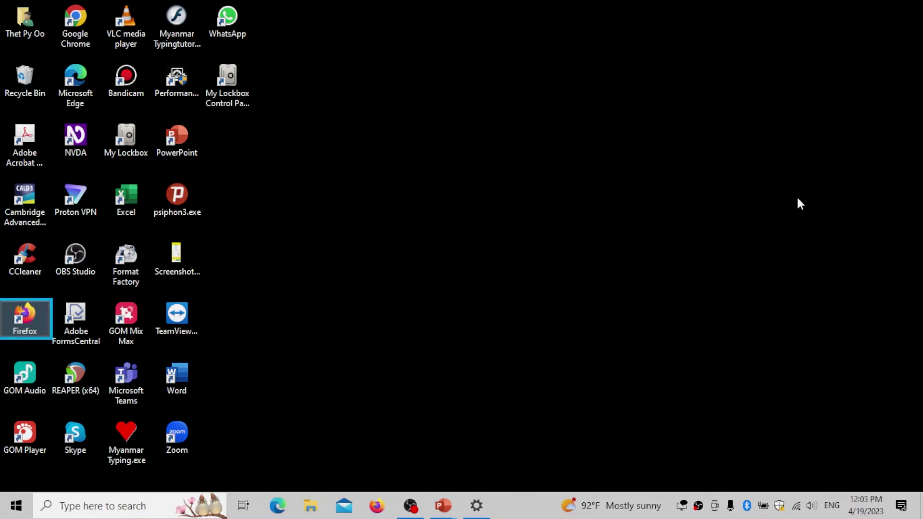
key(F2)
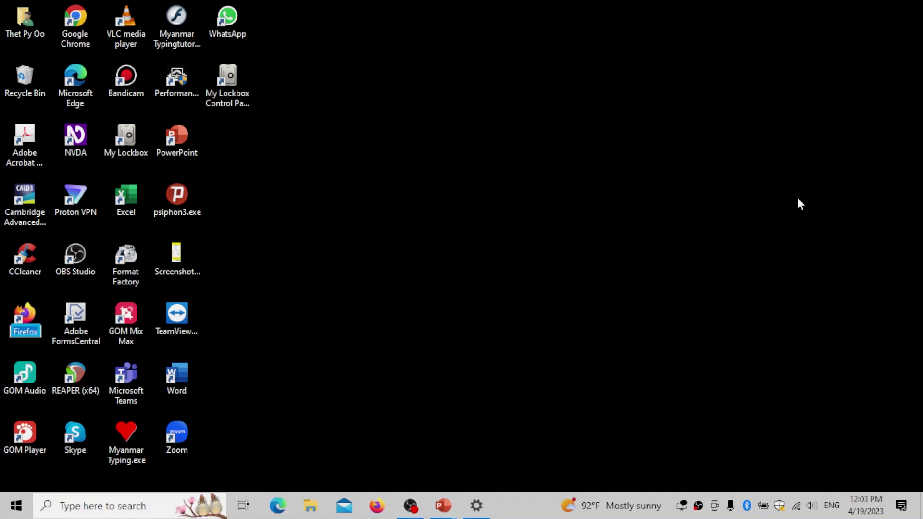
key(Return)
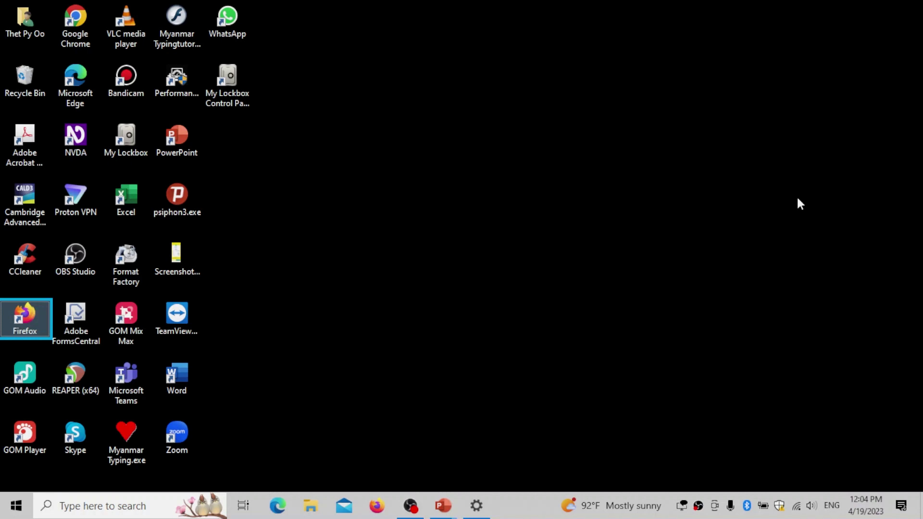
Step: Return to the Narrator page in Settings and turn on "Hear arrow, Tab, and other navigation keys as you type"
key(alt+Tab)
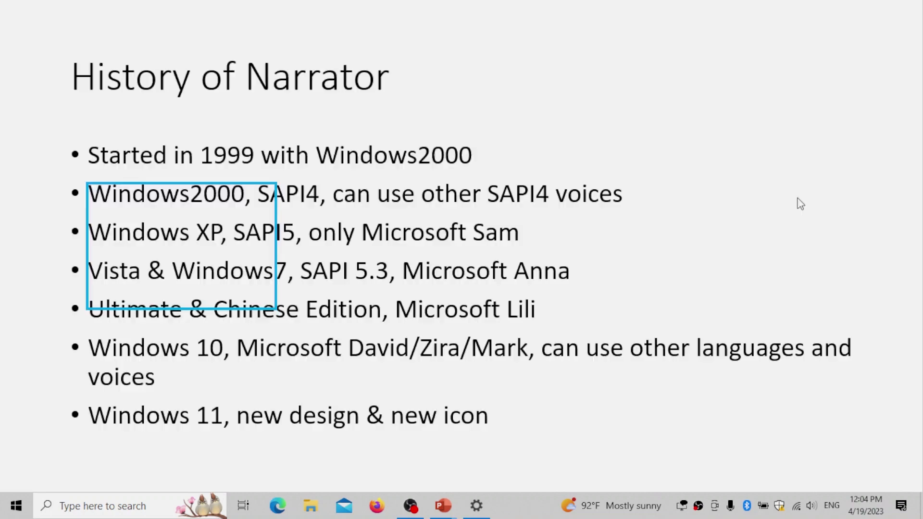
key(Tab)
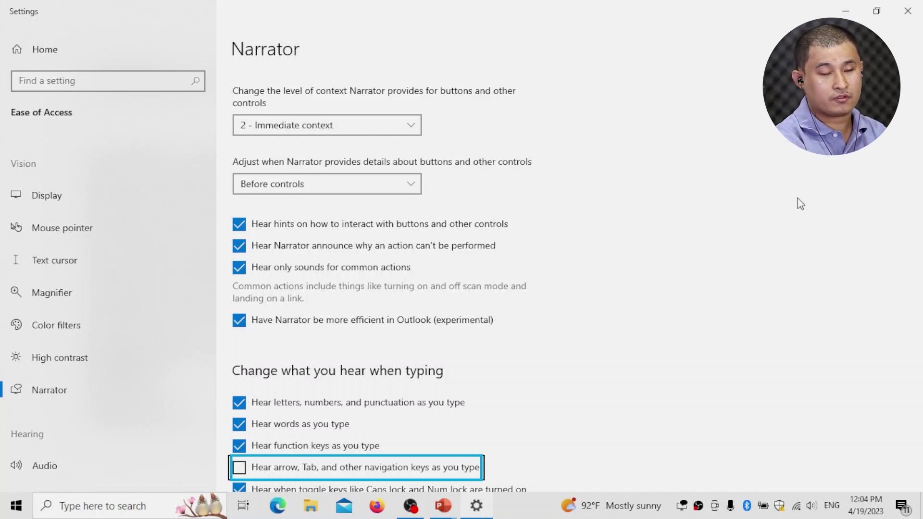
key(space)
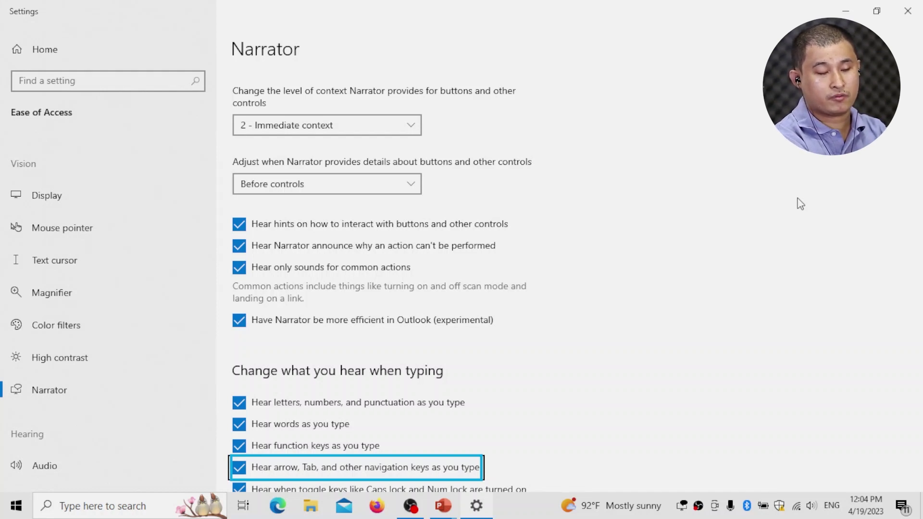
Step: Open Notepad by running "notepad" from the Run dialog
key(super+r)
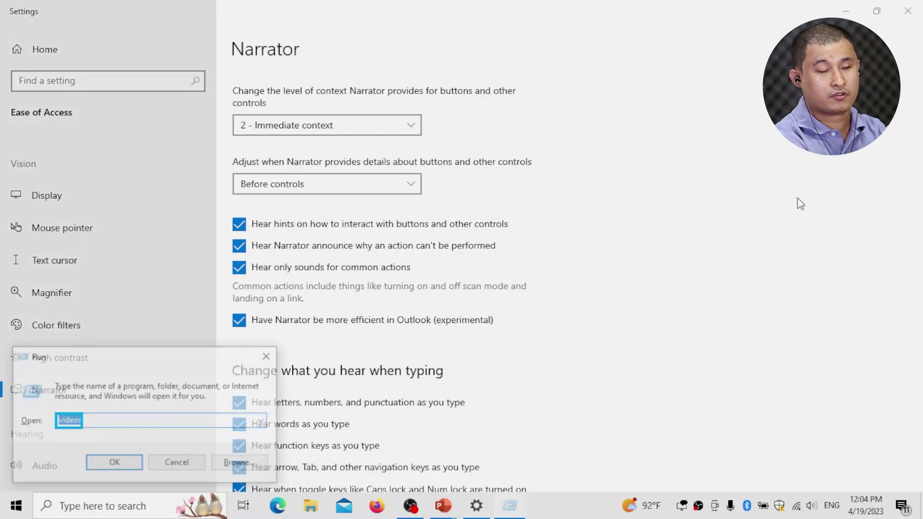
text(notepad)
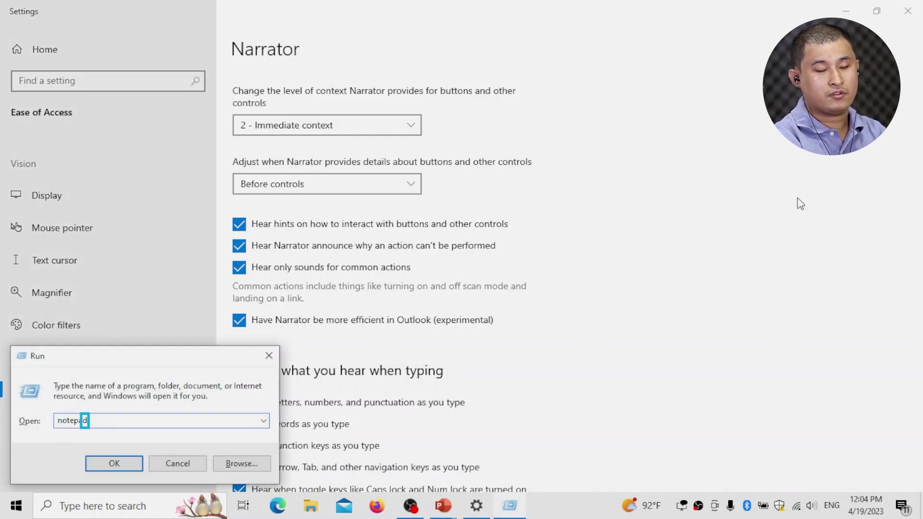
key(Return)
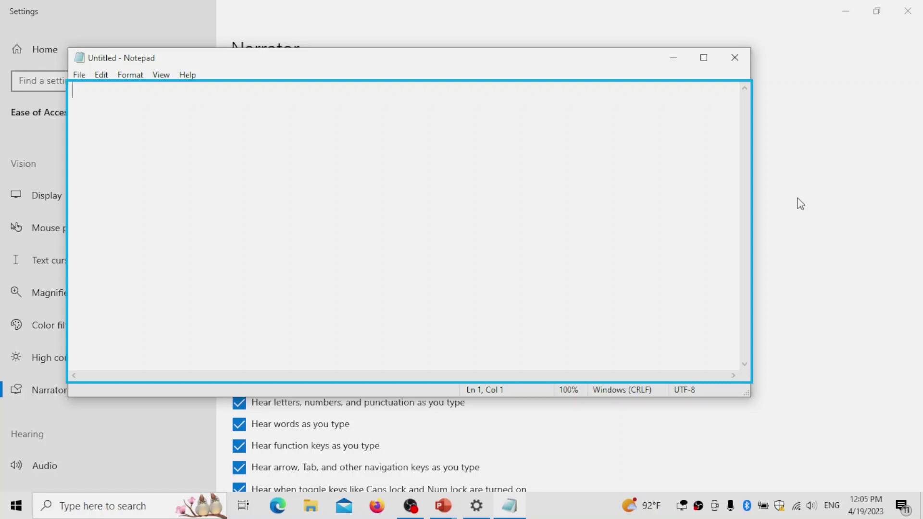
Step: Switch back to Settings and review the typing feedback options for toggle keys and for Shift, Alt, and other modifier keys
key(alt+Tab)
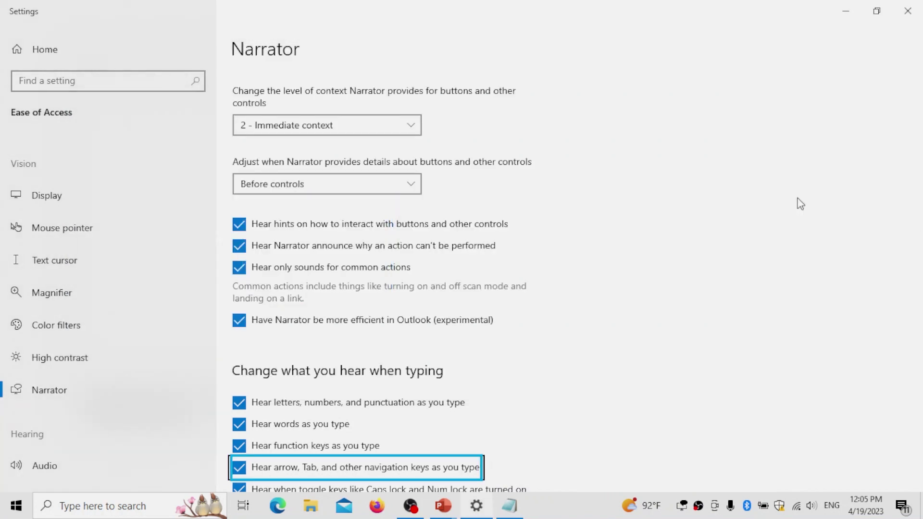
key(Tab)
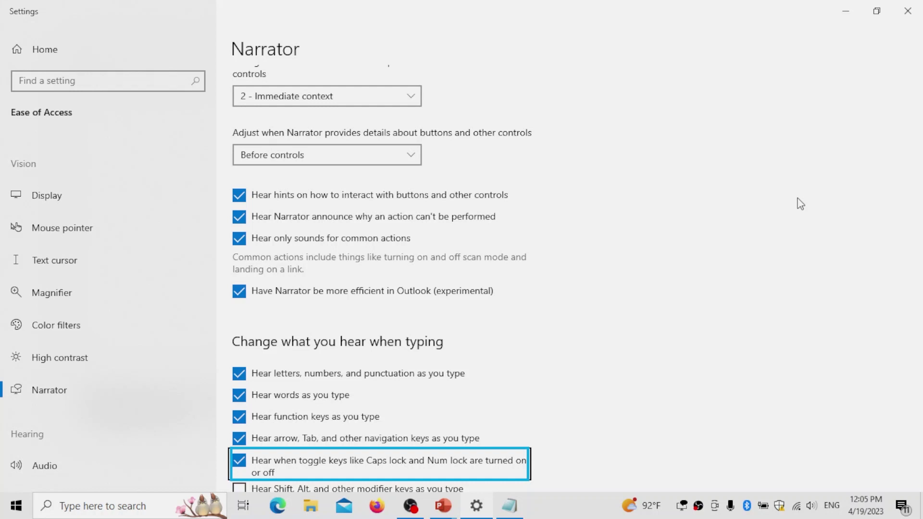
key(shift+Tab)
key(Tab)
key(Tab)
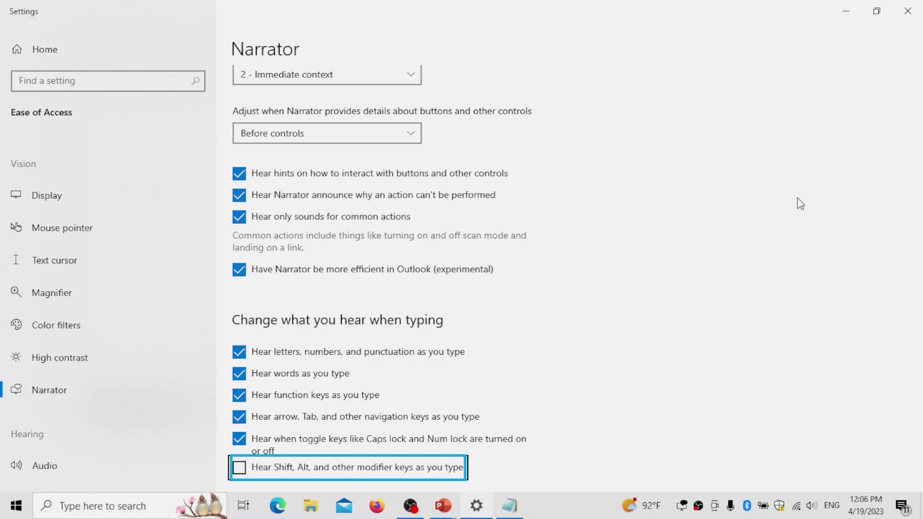
Step: Review the Narrator keyboard layout choices, keep Standard, and move on to the link about the different layouts
key(Tab)
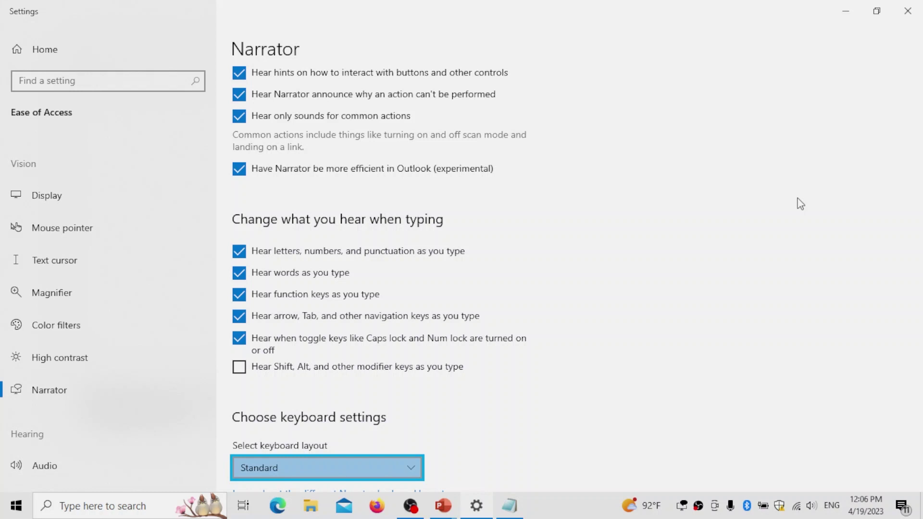
key(Down)
key(Up)
key(Tab)
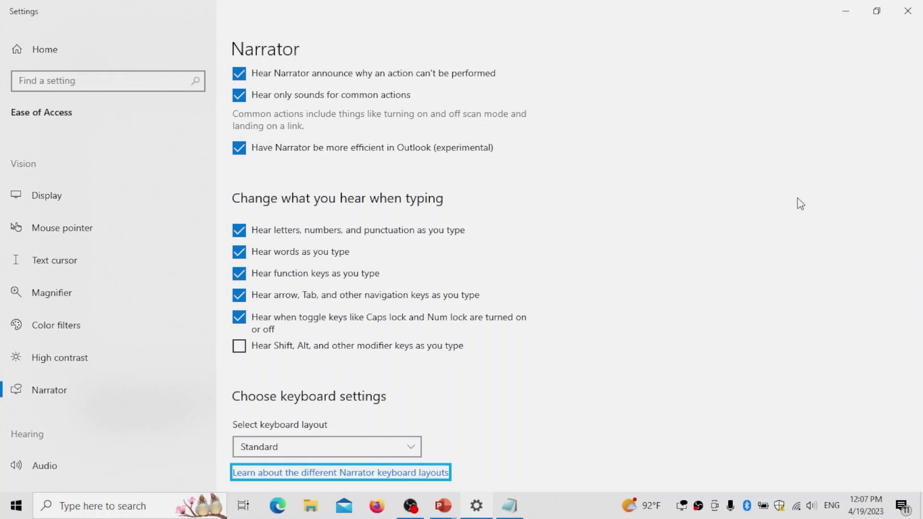
Step: Review the Narrator key choices, keeping Caps Lock or Insert, and the options for locking the Narrator key and for touch keyboards
key(Tab)
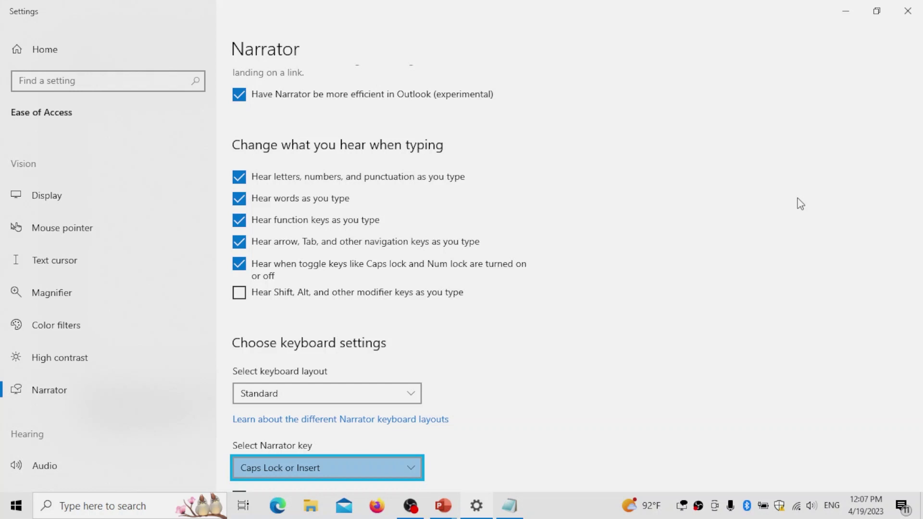
key(Down)
key(Down)
key(Tab)
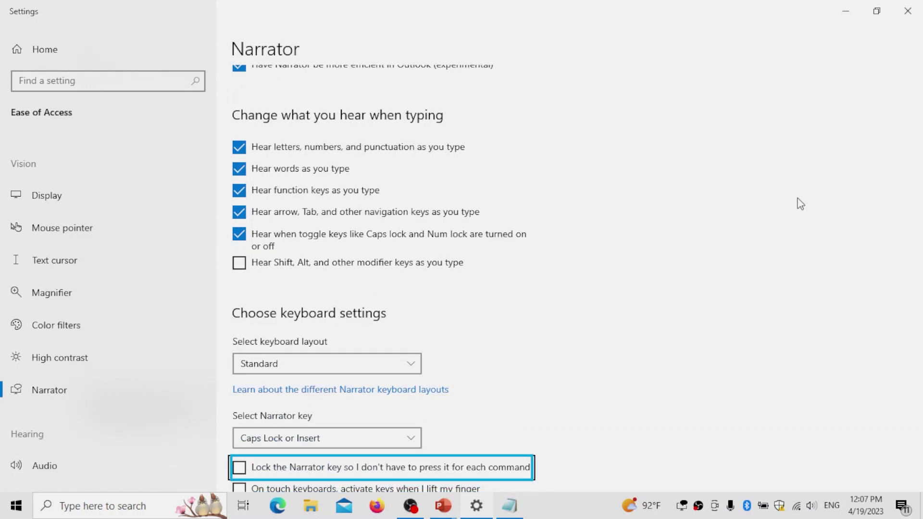
key(Tab)
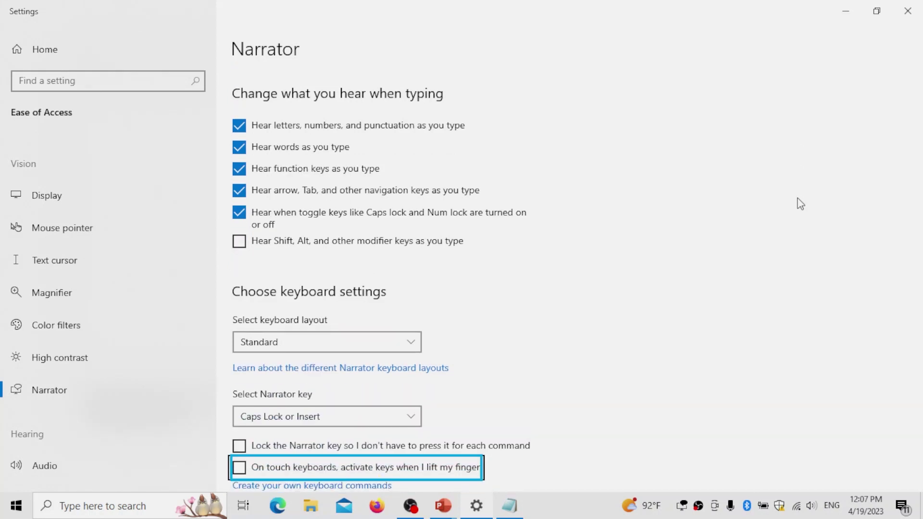